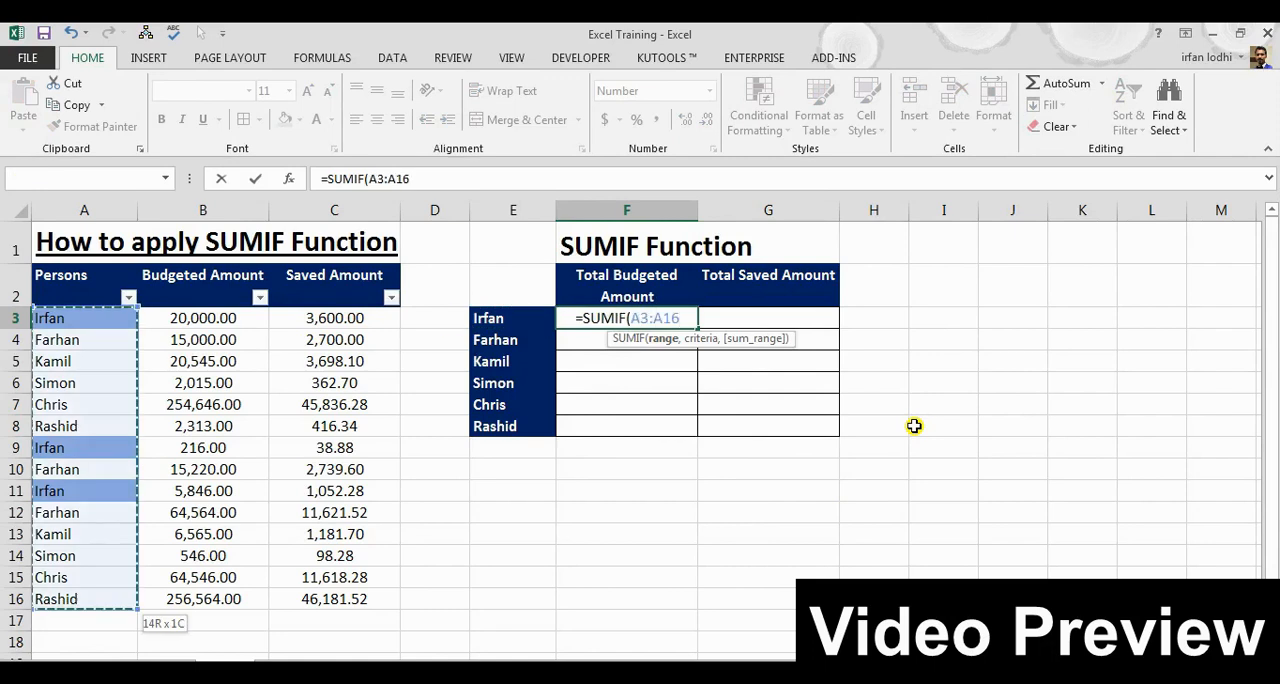
# Complete the SUMIF formula in F3 with range $A$3:$A$16, criteria E3 and sum range $B$3:$B$16
pyautogui.write(',')
pyautogui.press('Left')
pyautogui.write(',')
pyautogui.press('Left')
pyautogui.press('Left')
pyautogui.press('Left')
pyautogui.press('Left')
pyautogui.hotkey('ctrl', 'shift', 'Down')
pyautogui.press('F4')
pyautogui.write(')')
pyautogui.hotkey('ctrl', 'Return')
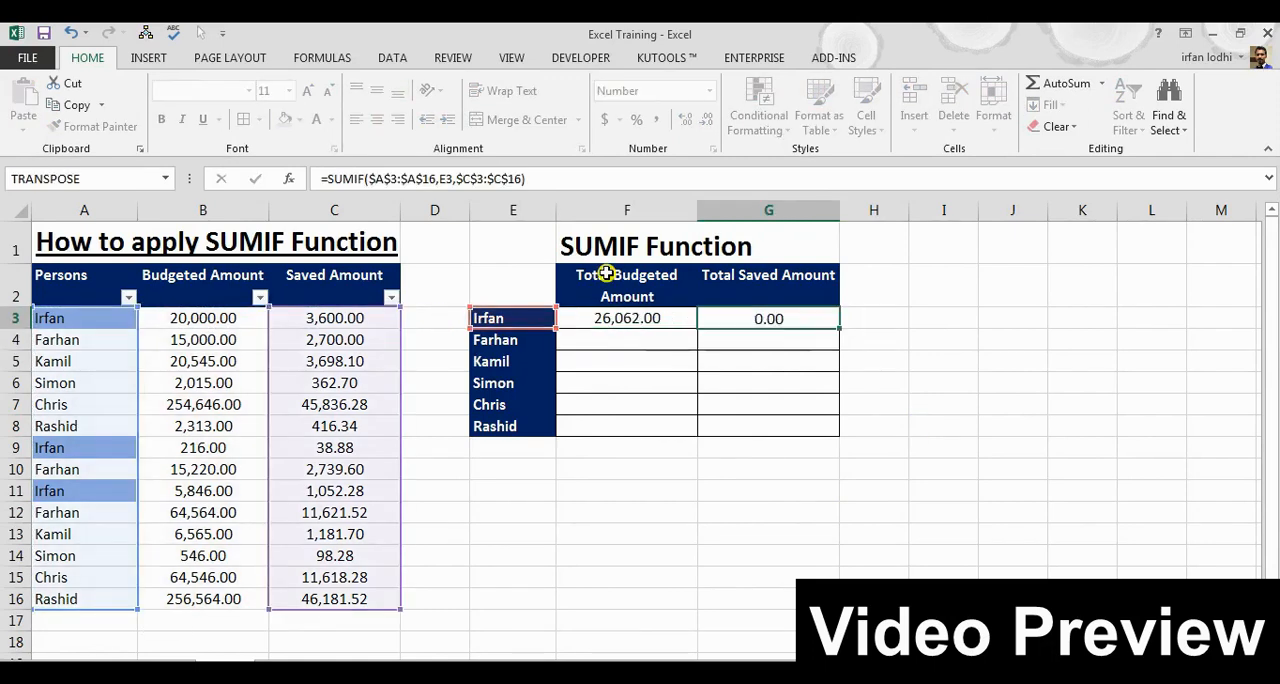
pyautogui.hotkey('ctrl', 'Return')
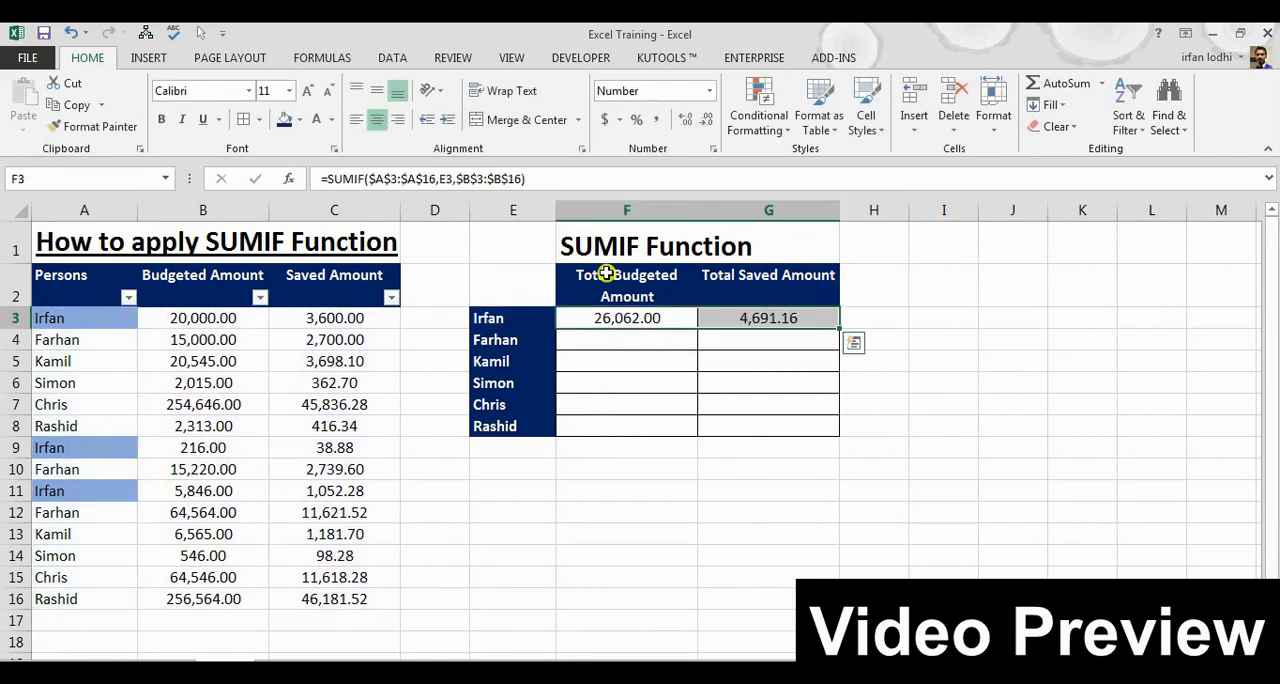
# Fill the formulas in F3:G3 down into the rows below in the summary table
pyautogui.hotkey('shift', 'Down')
pyautogui.hotkey('shift', 'Down')
pyautogui.hotkey('shift', 'Down')
pyautogui.hotkey('shift', 'Down')
pyautogui.hotkey('shift', 'Down')
pyautogui.hotkey('shift', 'Down')
pyautogui.hotkey('shift', 'Up')
pyautogui.hotkey('ctrl', 'd')
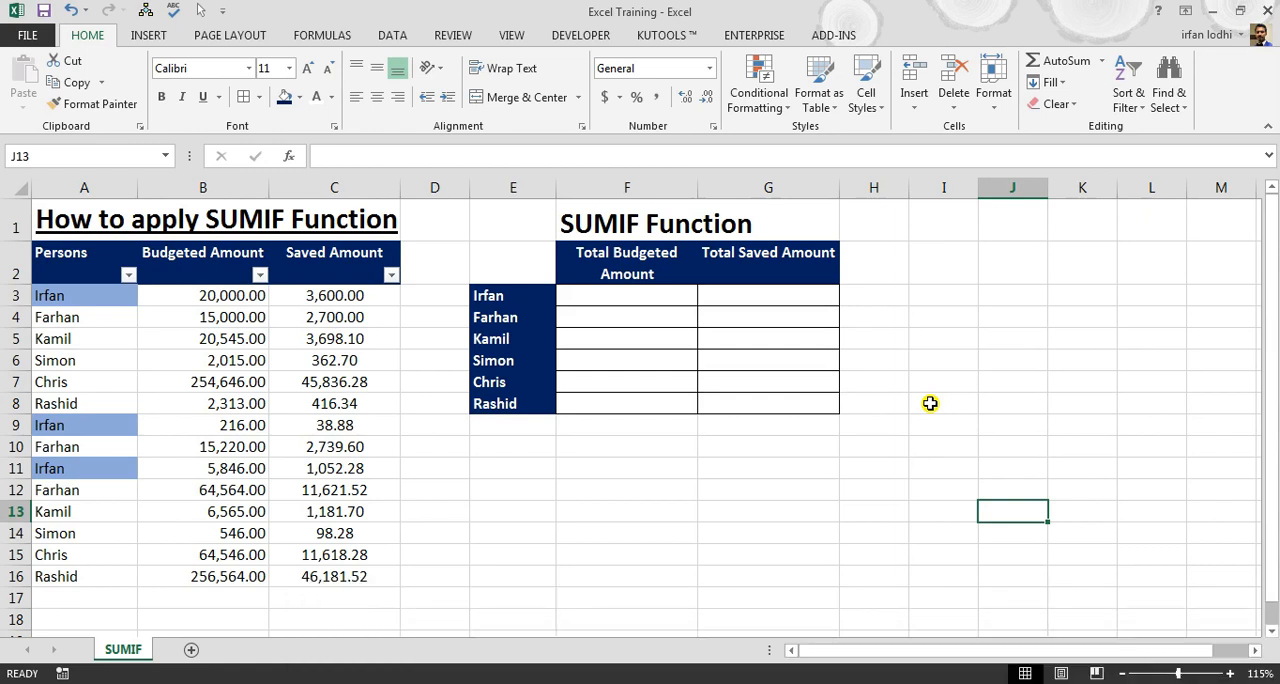
# Examine the Persons, Budgeted Amount and Saved Amount columns and how they relate to summary cells E3 and F3
pyautogui.click(80, 274)
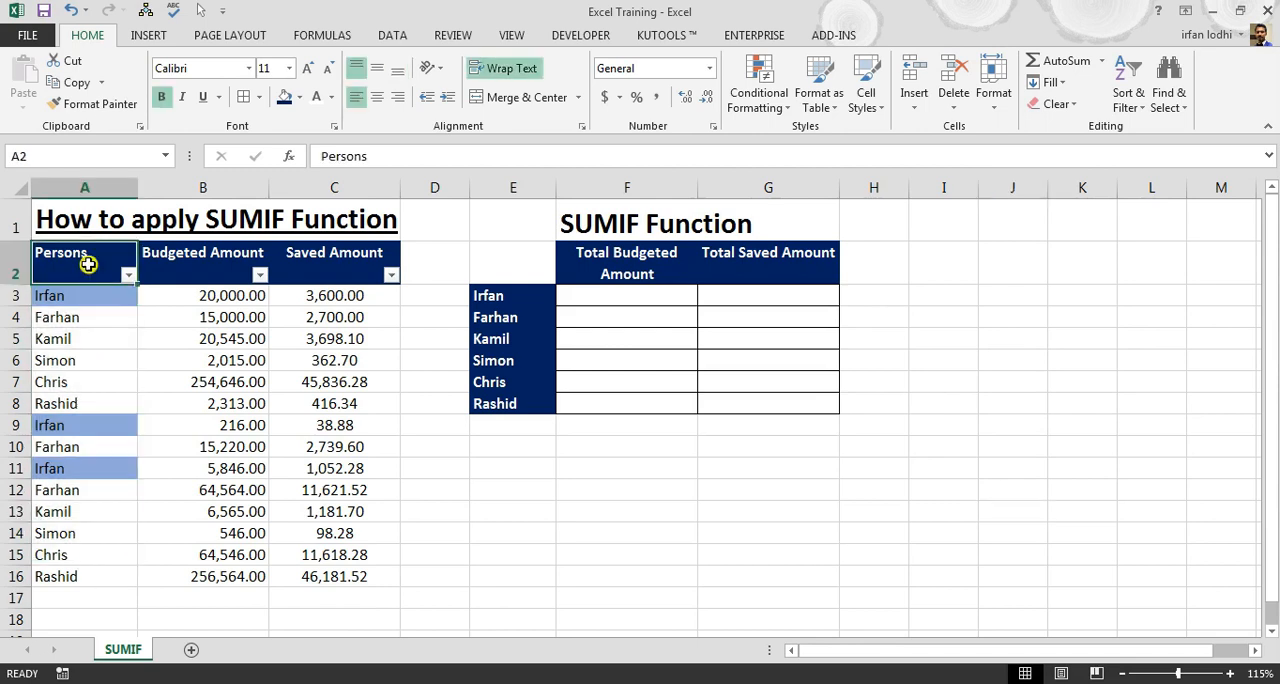
pyautogui.moveTo(94, 295); pyautogui.dragTo(77, 577)
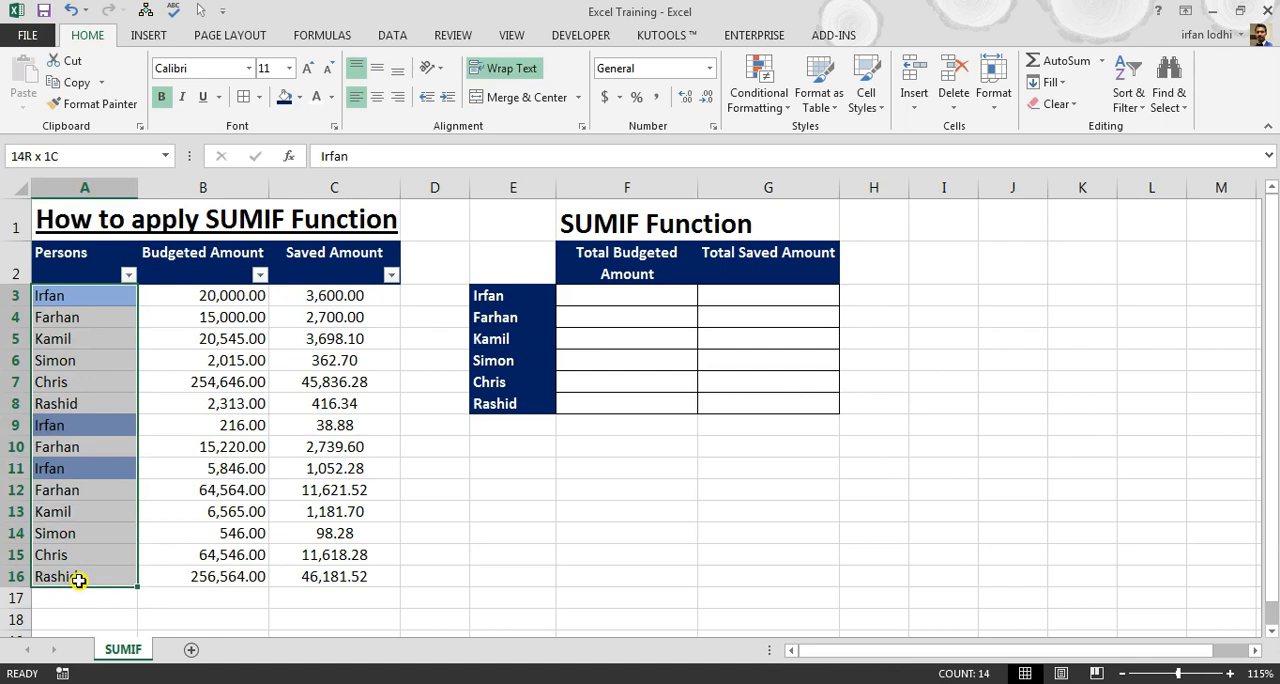
pyautogui.click(200, 268)
pyautogui.moveTo(197, 292); pyautogui.dragTo(206, 576)
pyautogui.click(337, 250)
pyautogui.moveTo(354, 297); pyautogui.dragTo(369, 572)
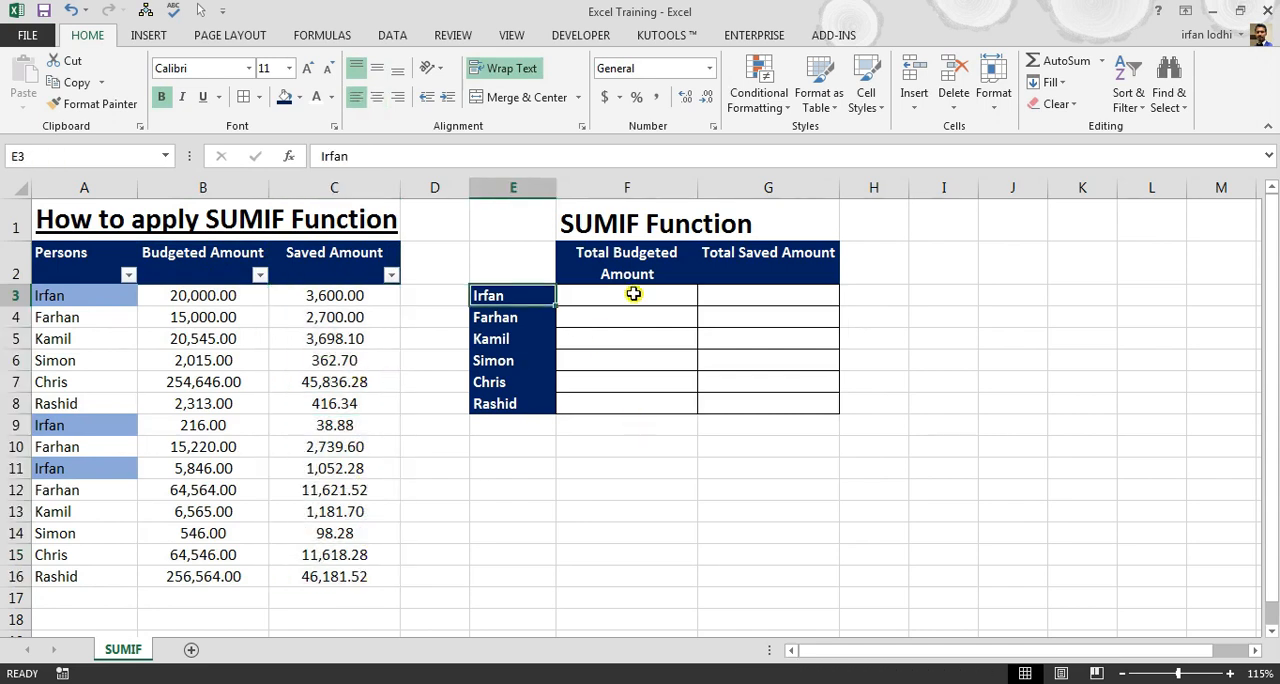
pyautogui.click(633, 293)
pyautogui.click(488, 297)
pyautogui.click(188, 303)
pyautogui.moveTo(188, 303); pyautogui.dragTo(215, 515)
pyautogui.moveTo(215, 515); pyautogui.dragTo(215, 576)
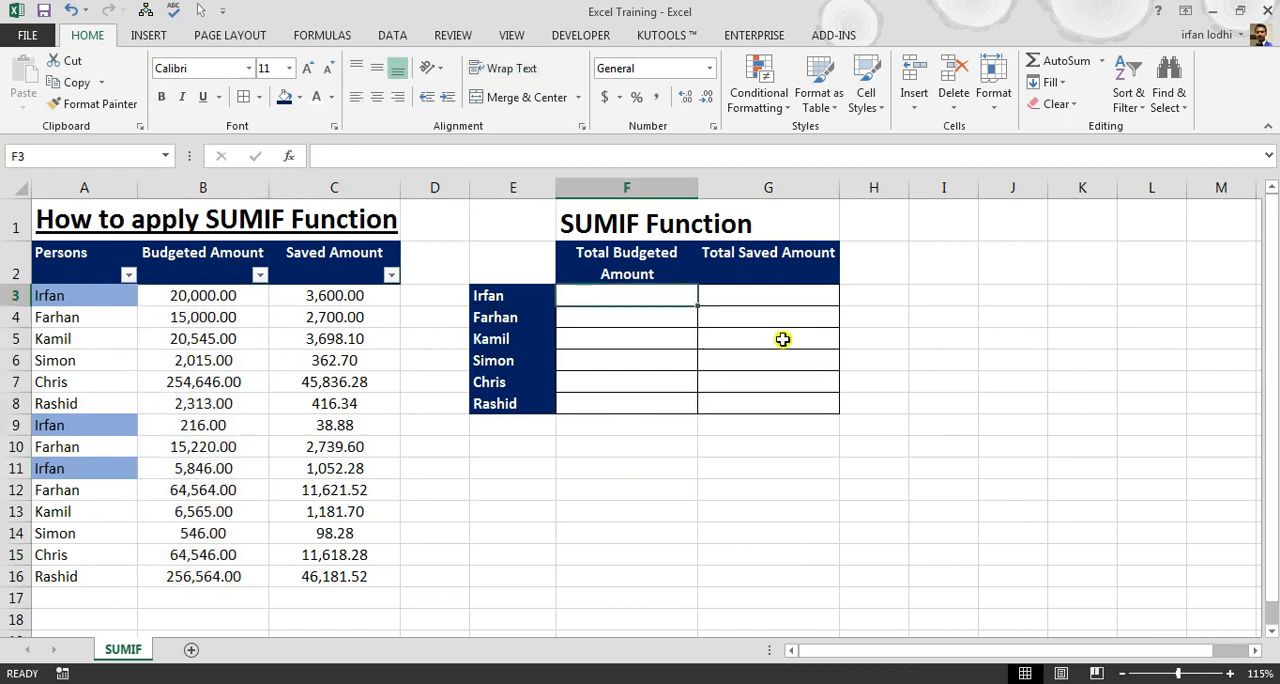
# Start a SUMIF formula in F3 using the persons in A3:A16 as the absolute range $A$3:$A$16
pyautogui.write('=')
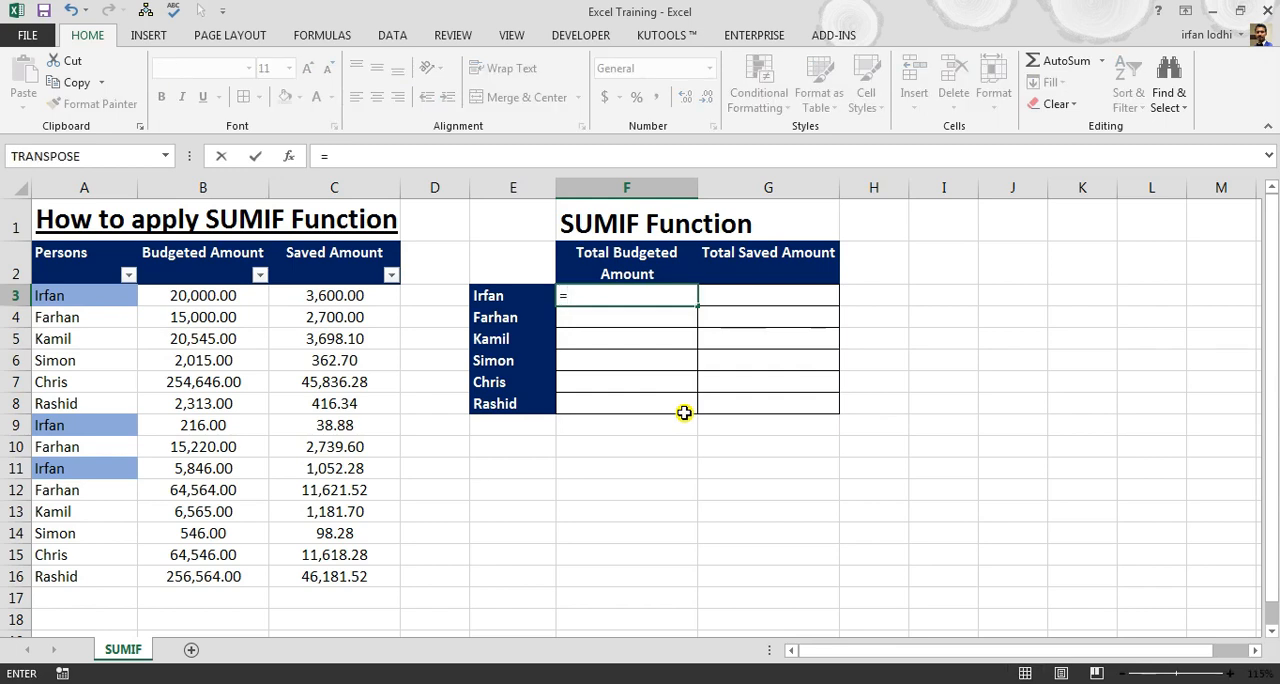
pyautogui.write('=SUM')
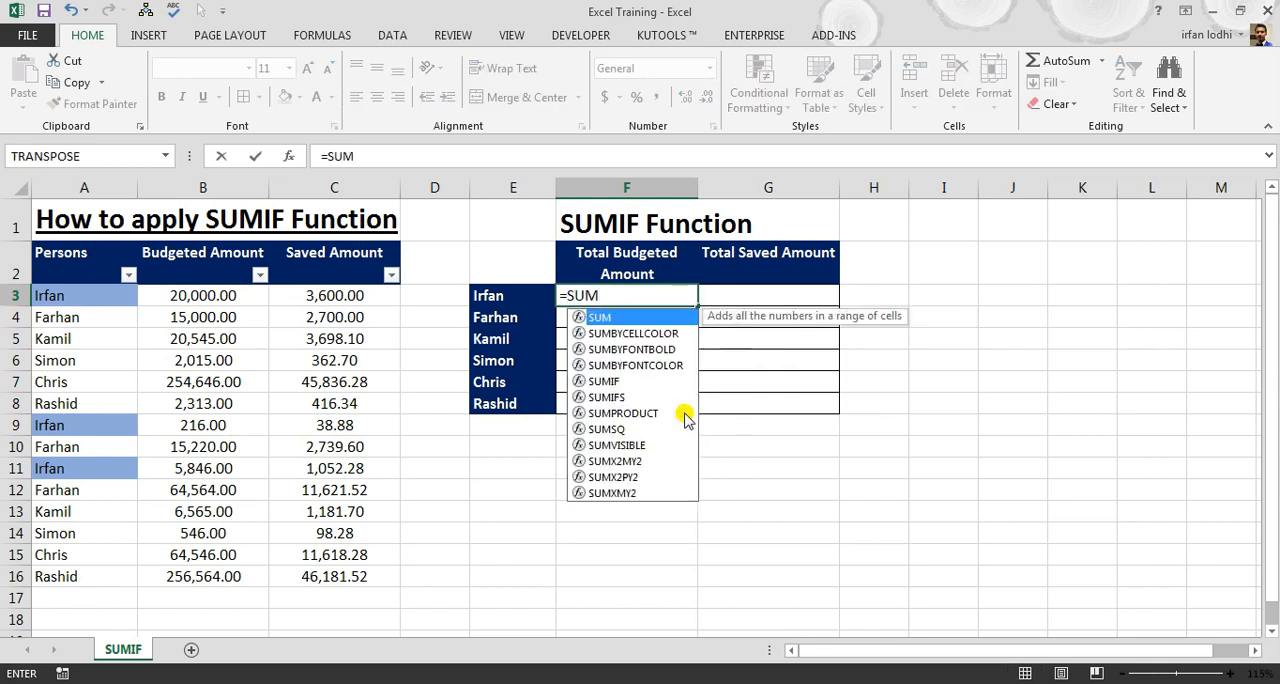
pyautogui.write('IF')
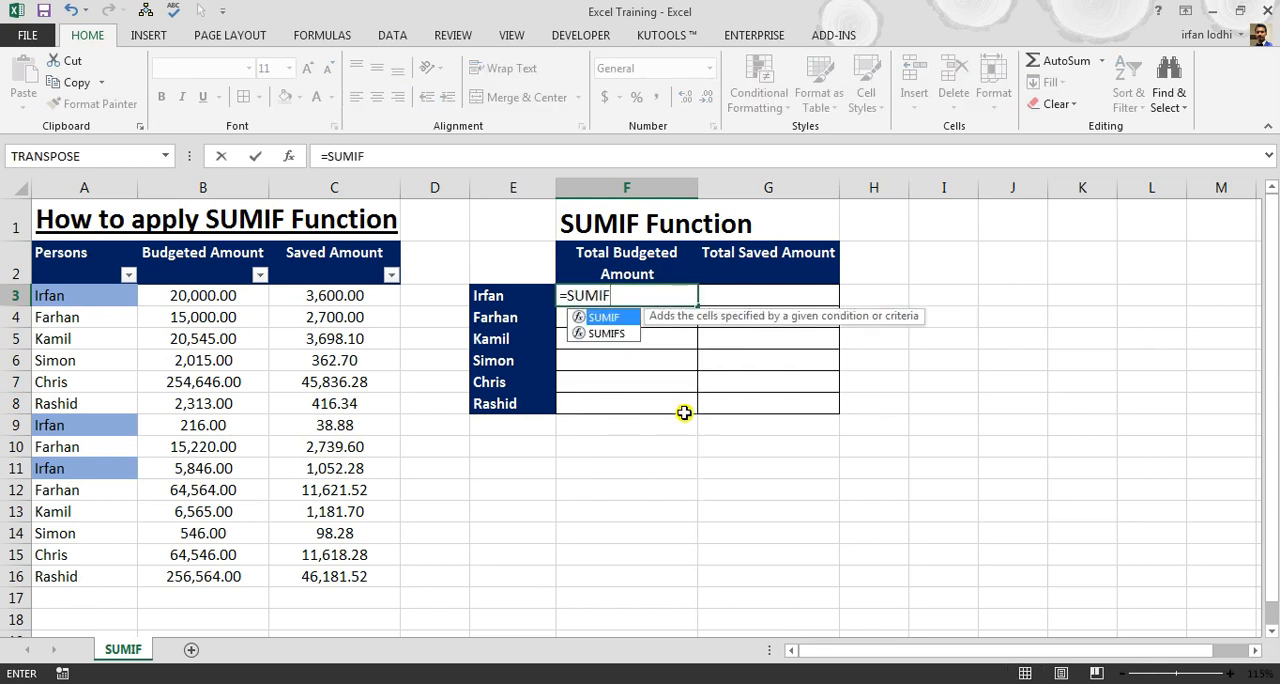
pyautogui.write('(')
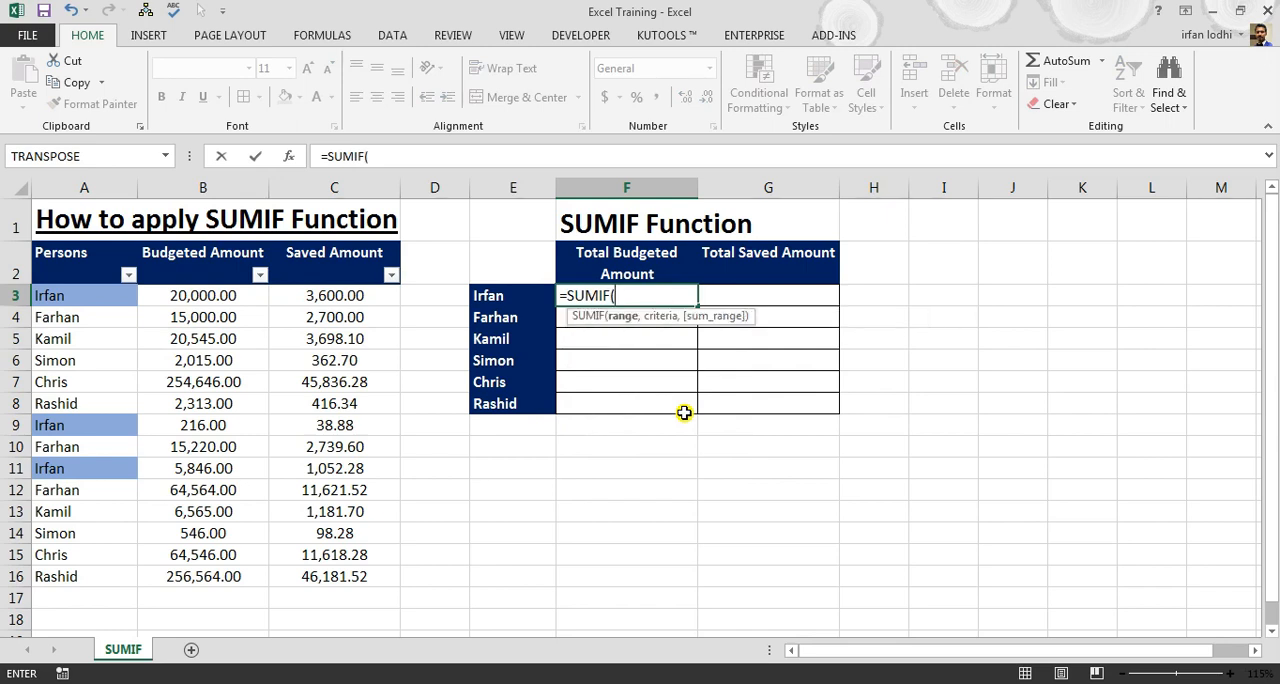
pyautogui.press('BackSpace')
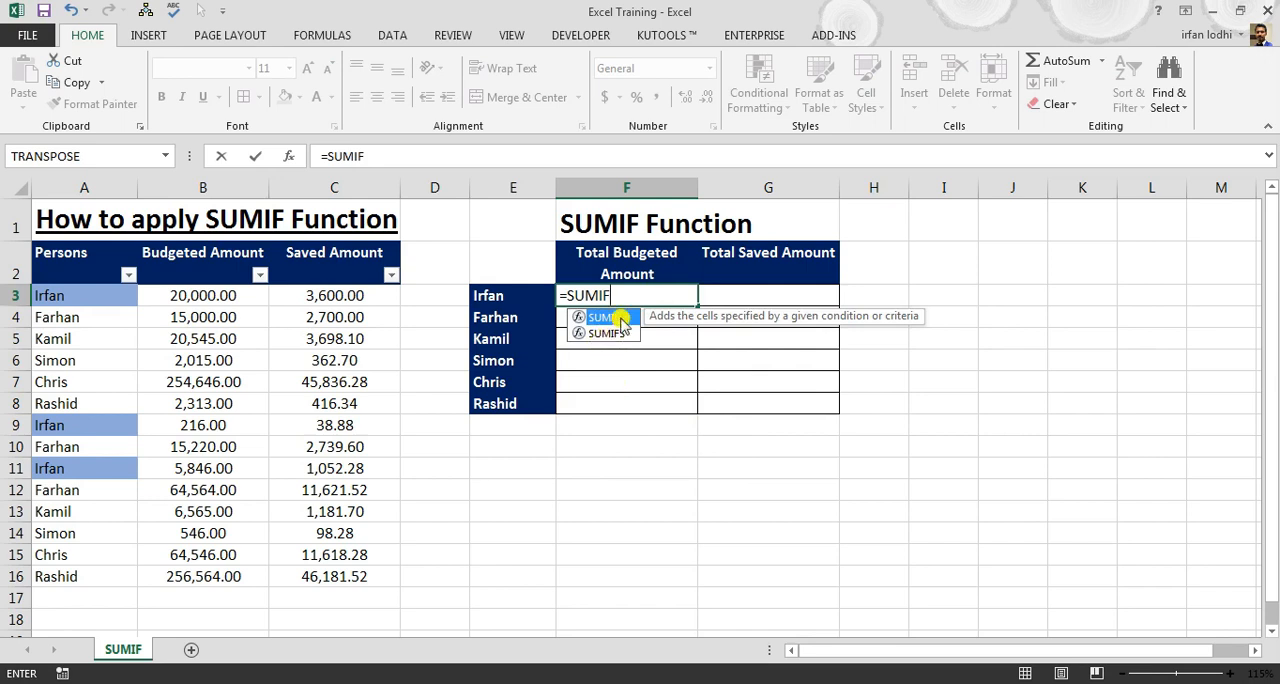
pyautogui.doubleClick(605, 318)
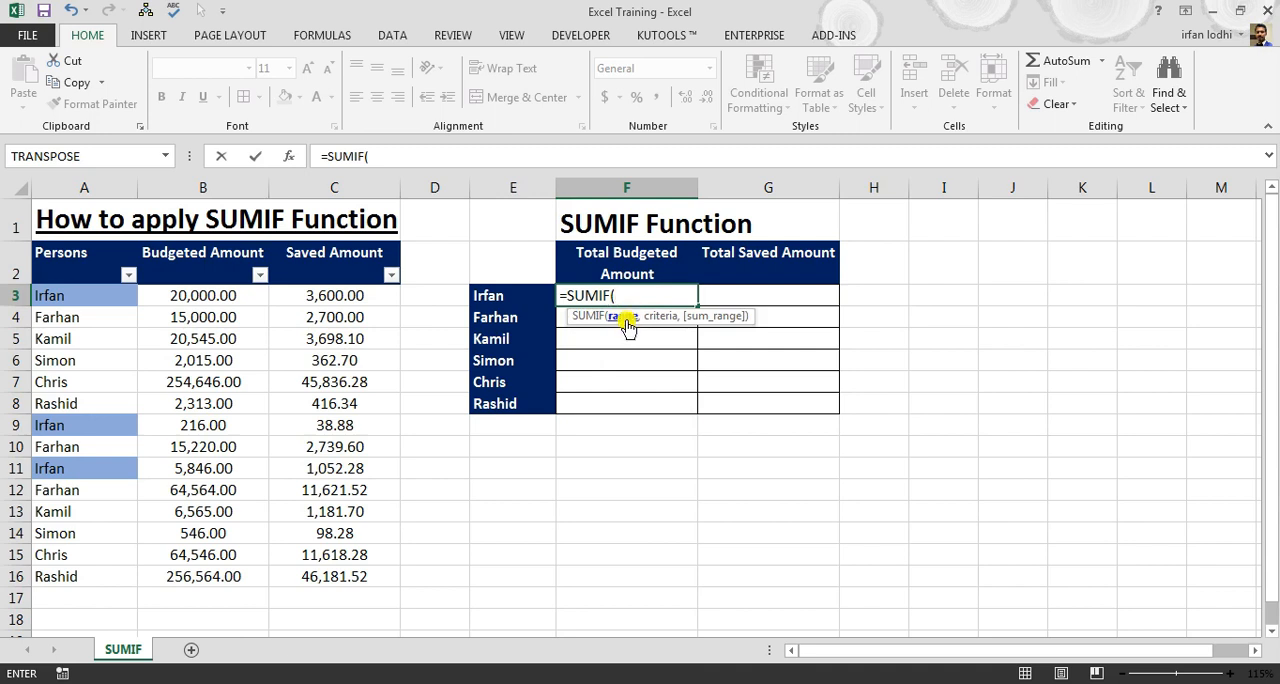
pyautogui.click(61, 299)
pyautogui.hotkey('ctrl', 'shift', 'Down')
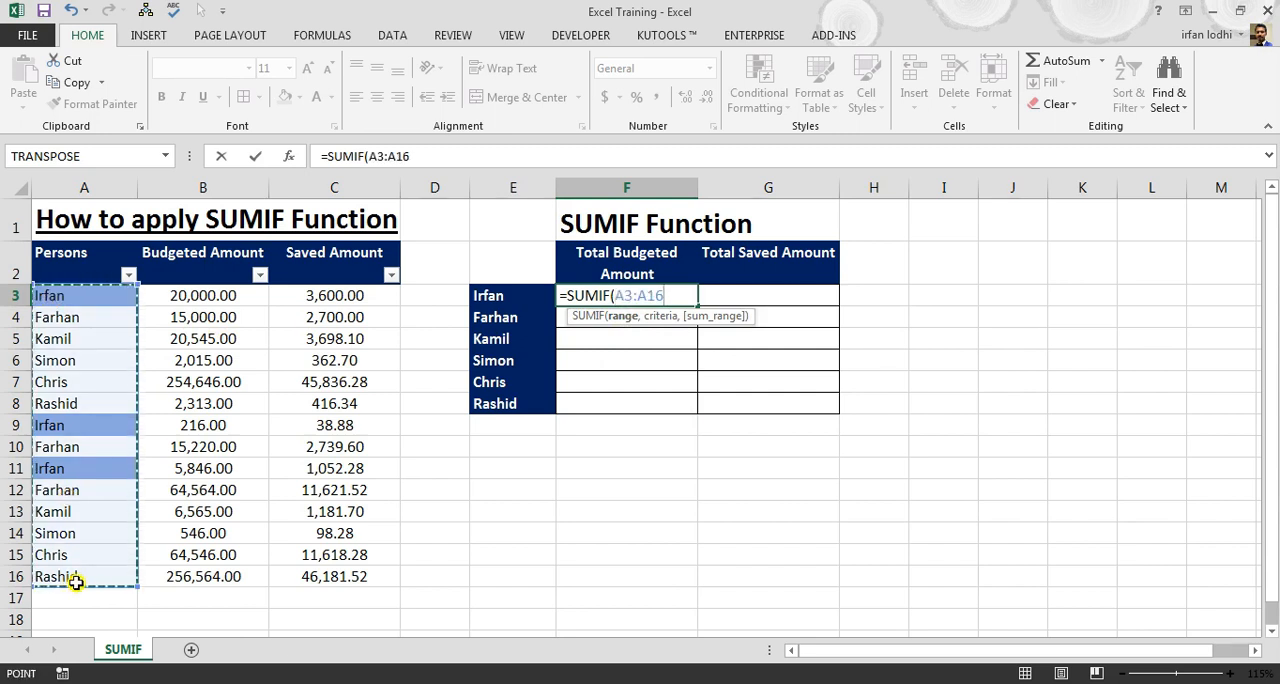
pyautogui.moveTo(369, 156); pyautogui.dragTo(413, 161)
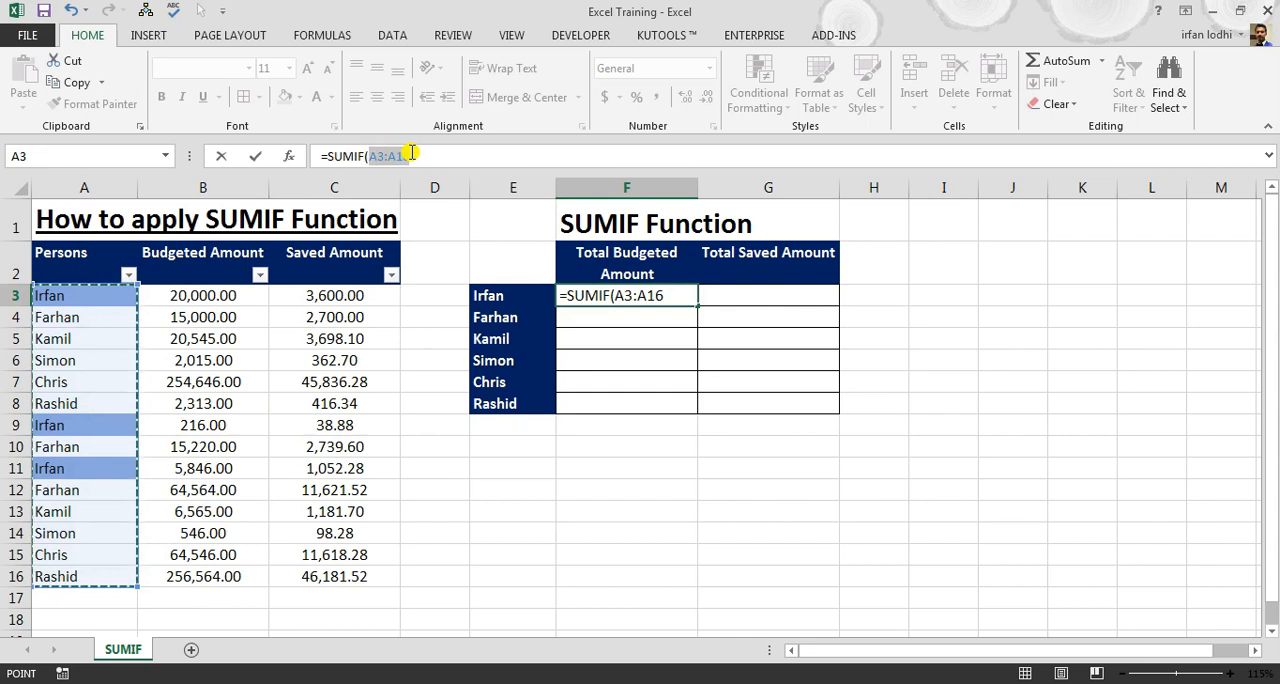
pyautogui.moveTo(411, 153); pyautogui.dragTo(410, 158)
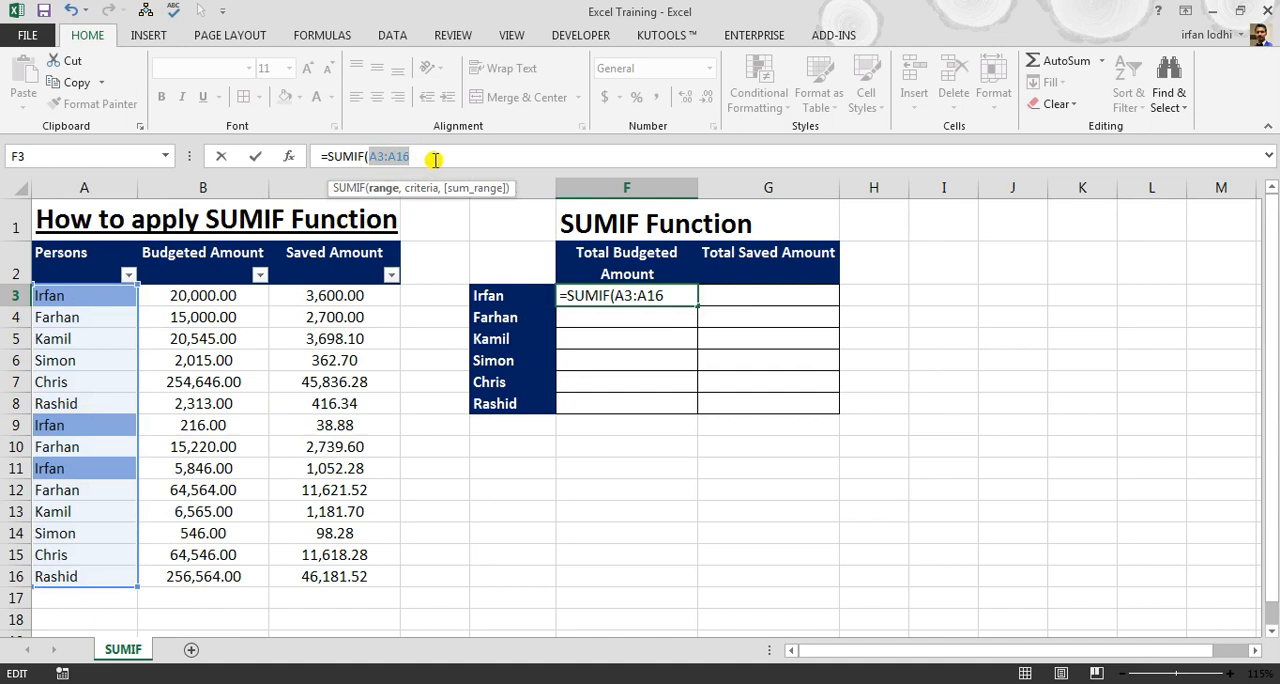
pyautogui.press('F4')
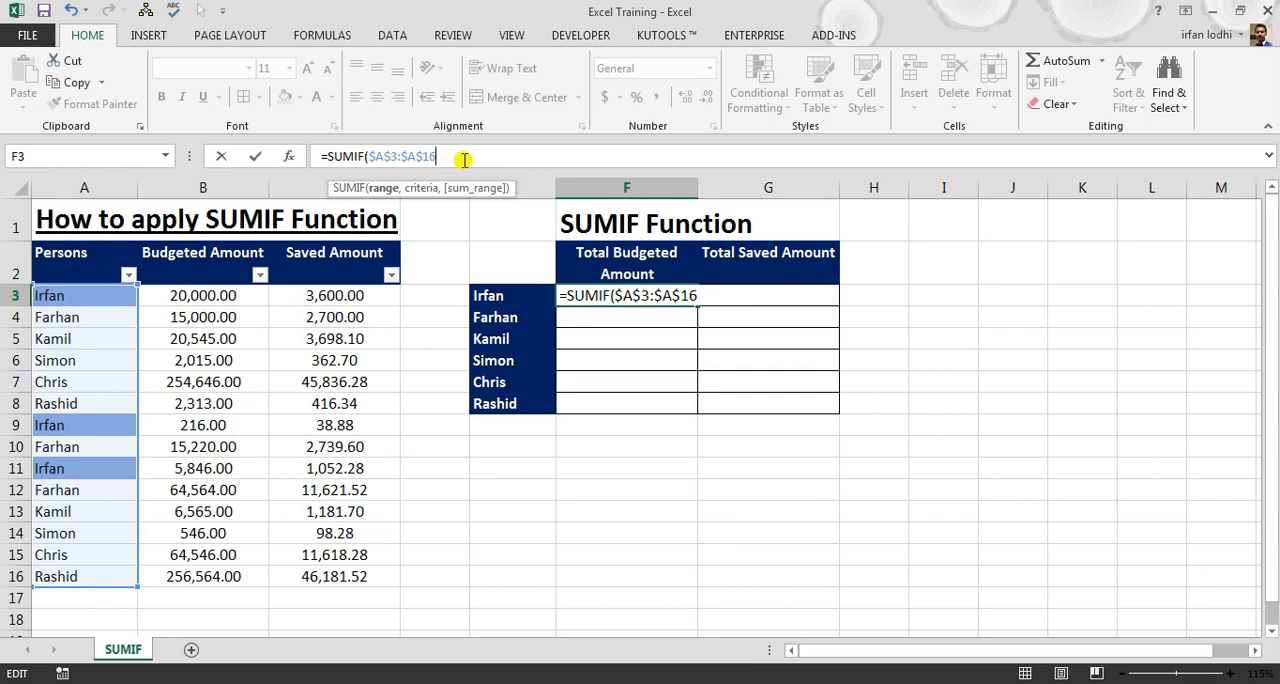
# Add the person in E3 as the SUMIF criteria, locking only its column as $E3
pyautogui.write(',')
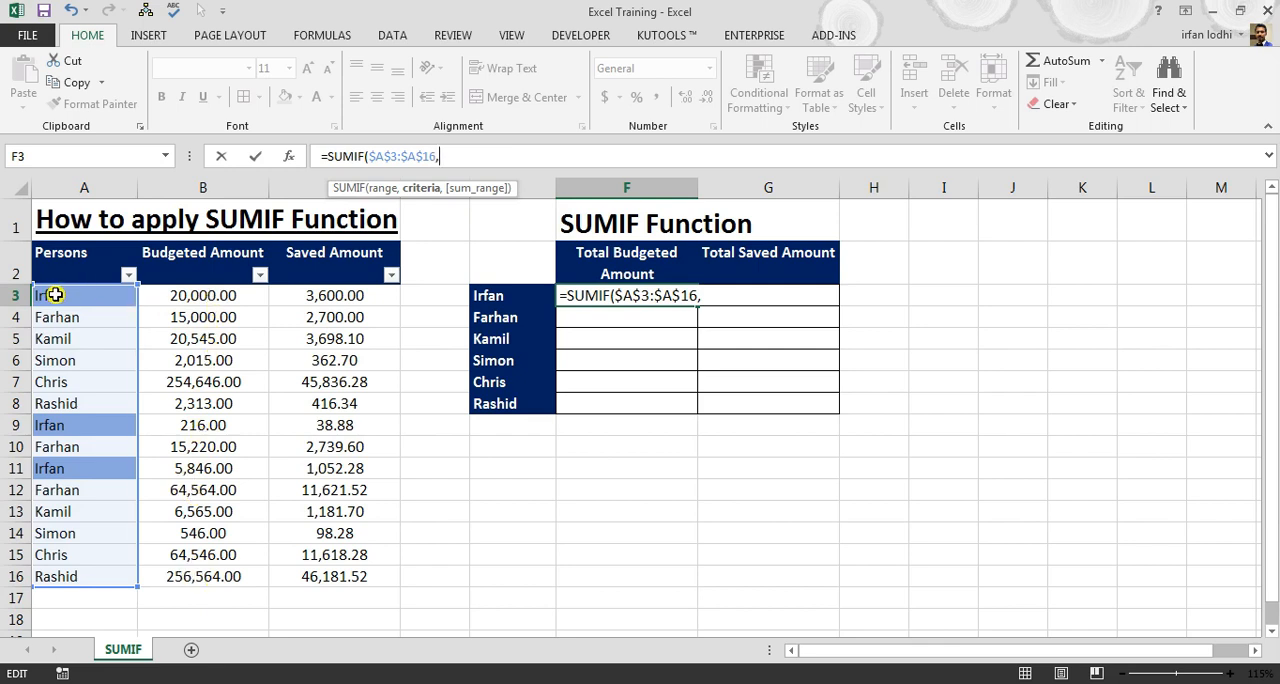
pyautogui.click(524, 301)
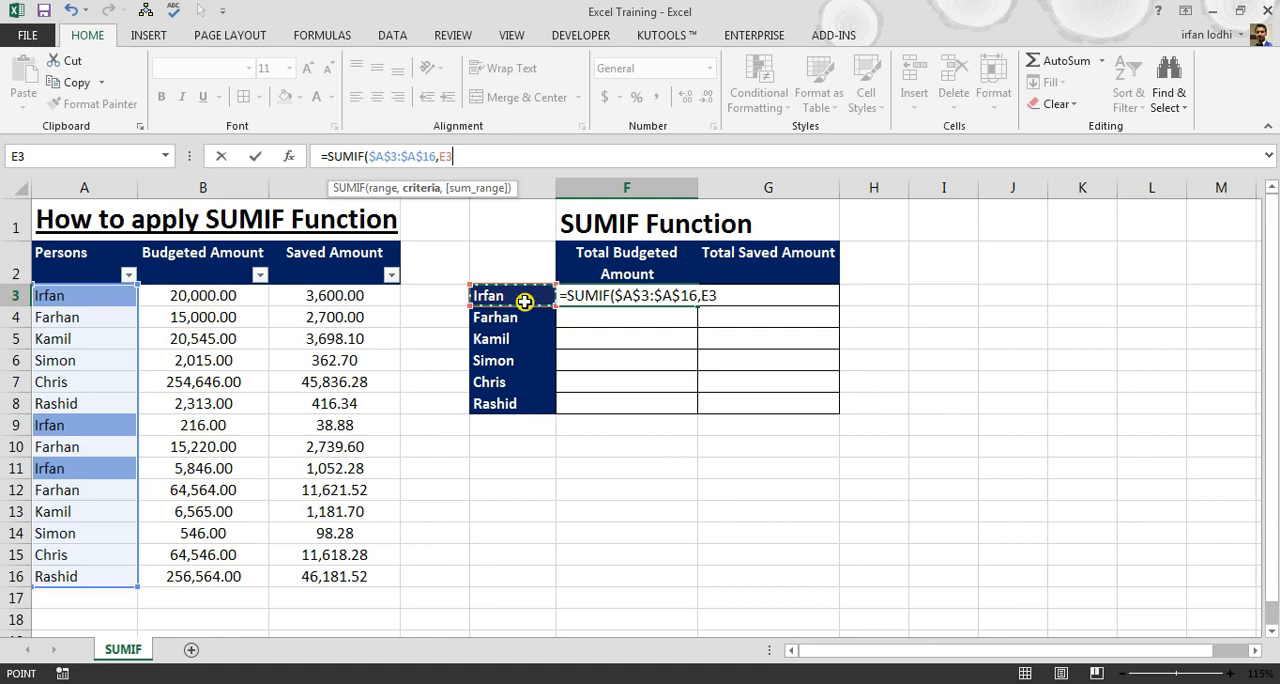
pyautogui.click(452, 157)
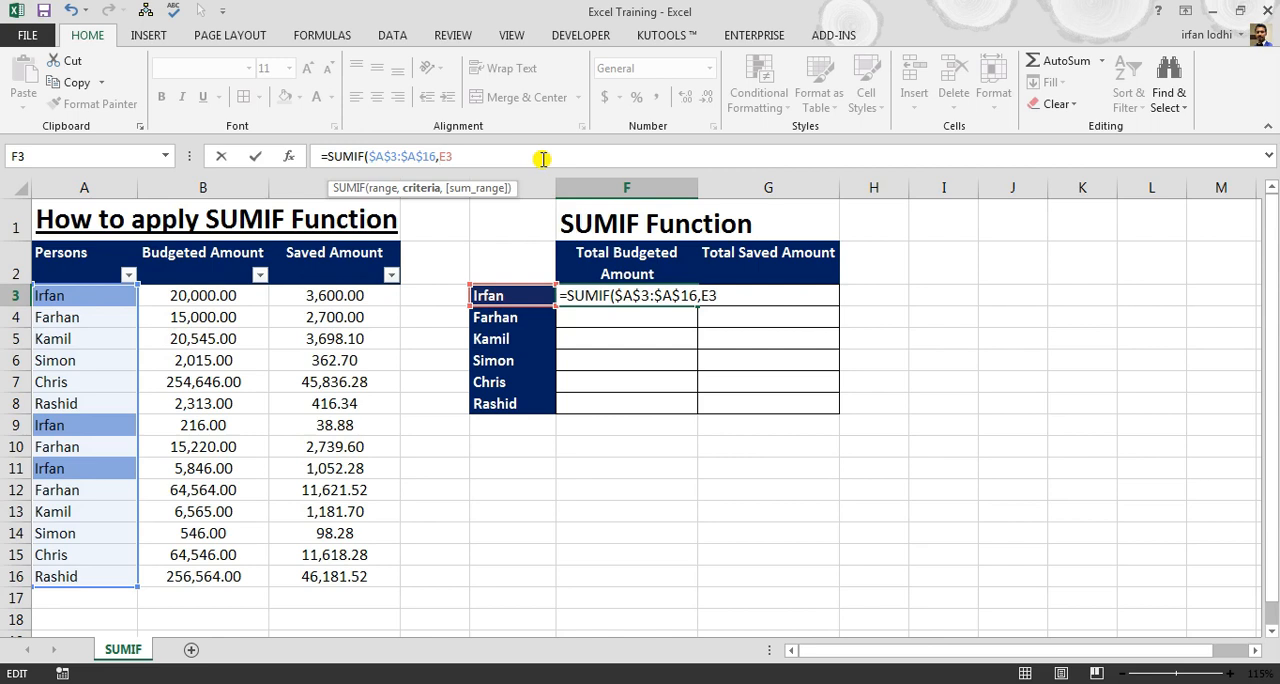
pyautogui.click(437, 156)
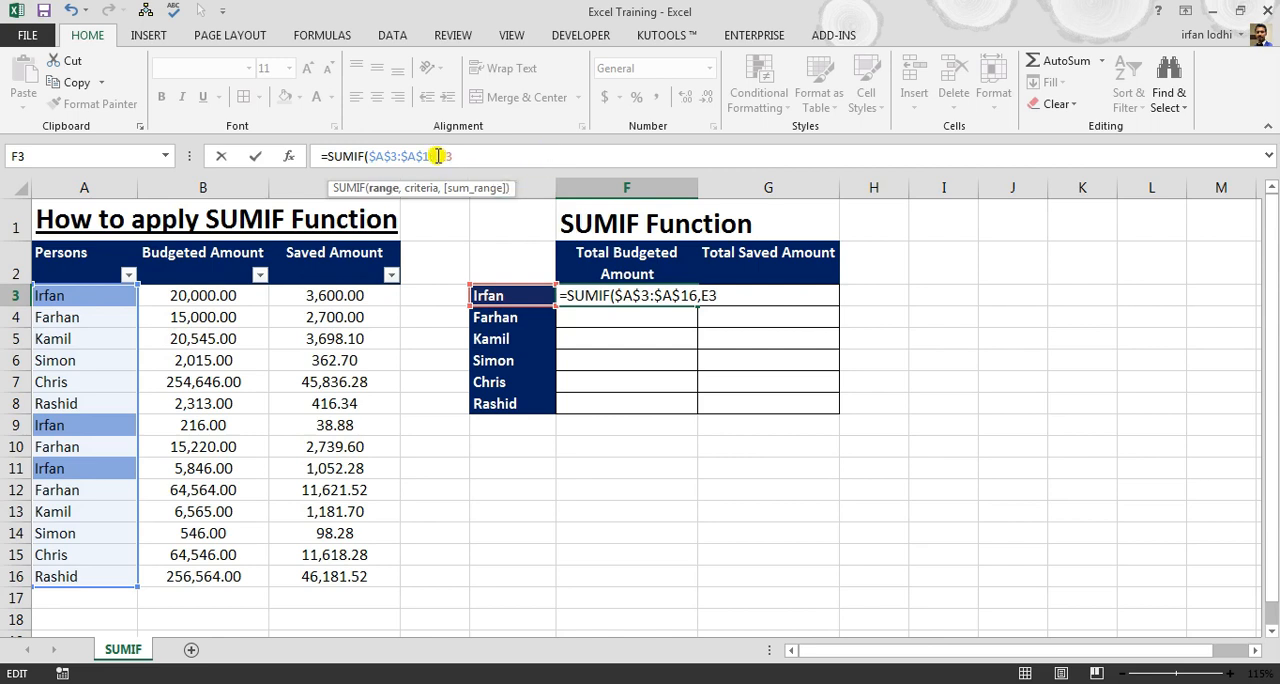
pyautogui.click(447, 156)
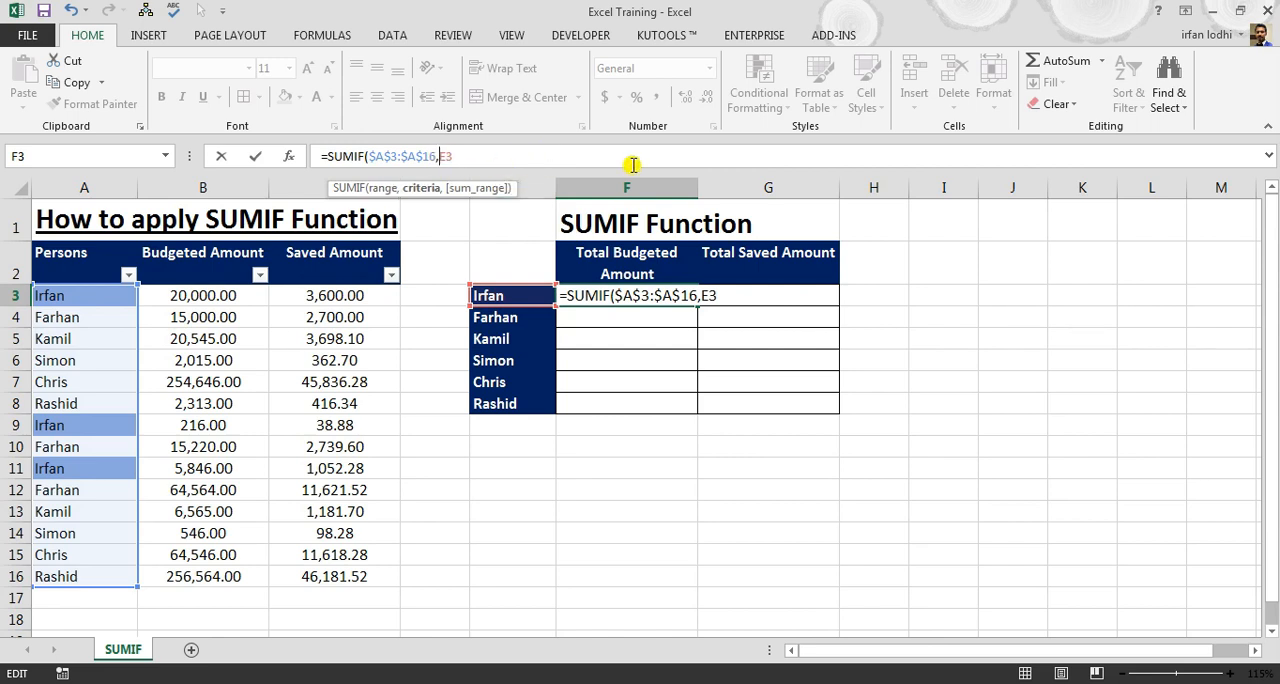
pyautogui.write('$')
pyautogui.click(501, 154)
pyautogui.write(',')
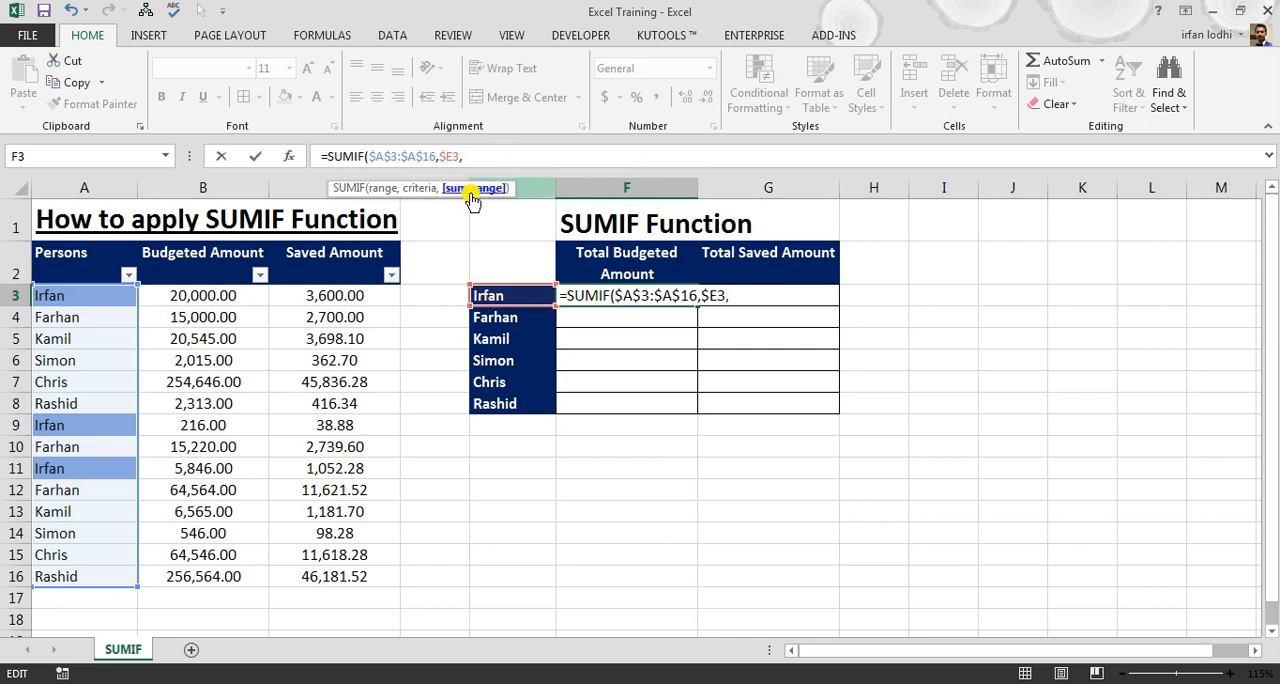
# Finish the F3 formula with the absolute sum range $B$3:$B$16 and apply the Number format with thousands separators
pyautogui.click(184, 296)
pyautogui.moveTo(181, 328); pyautogui.dragTo(195, 577)
pyautogui.press('F4')
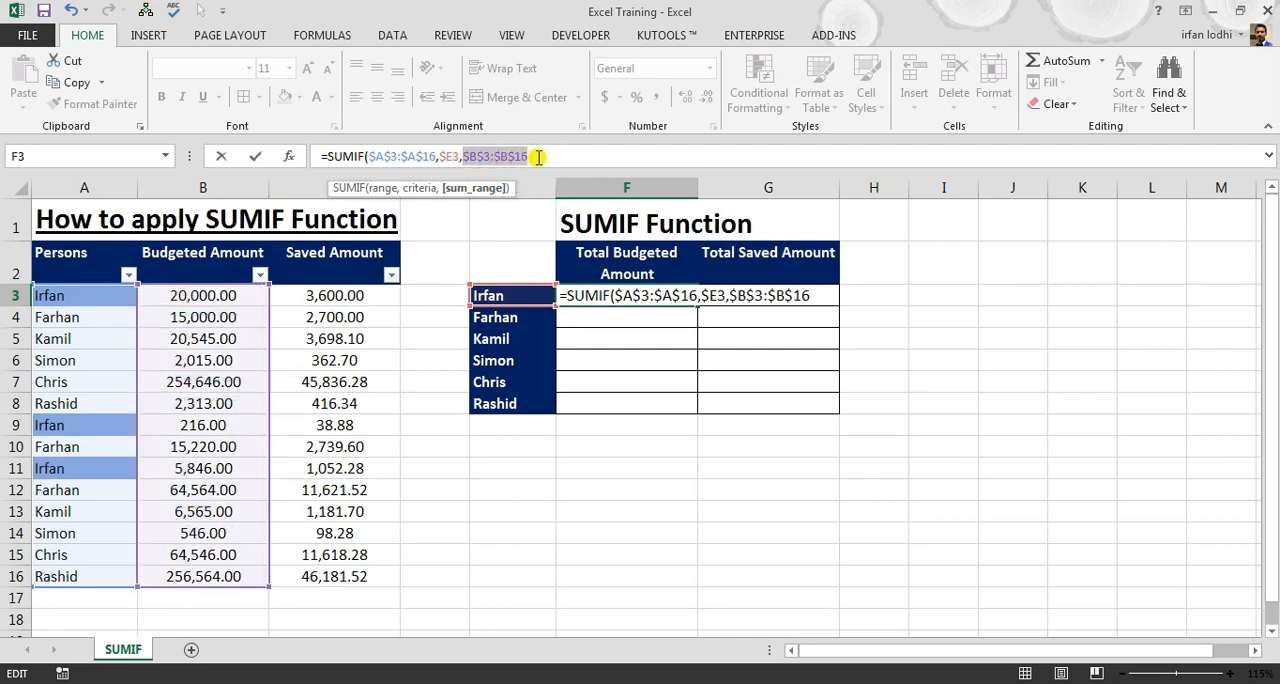
pyautogui.click(537, 157)
pyautogui.write(')')
pyautogui.hotkey('ctrl', 'Return')
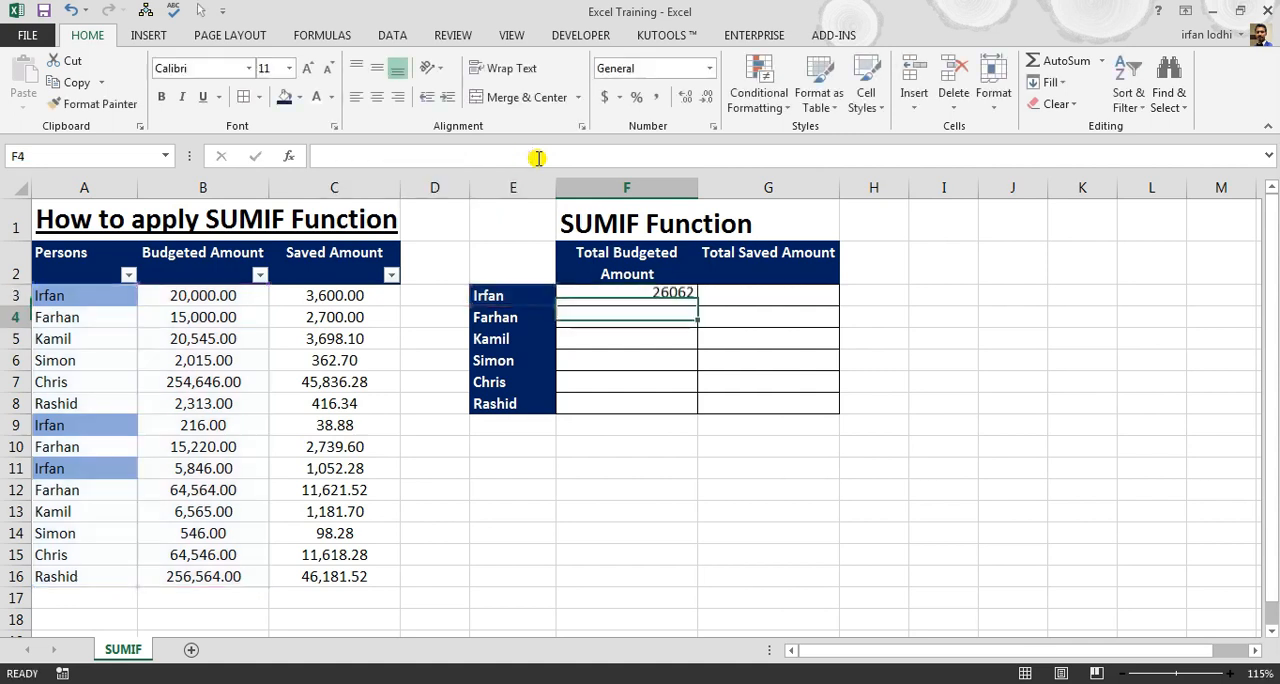
pyautogui.hotkey('ctrl', 'shift', '1')
# Copy the F3 formula into G3 and shift its sum range to the saved amounts in $C$3:$C$16
pyautogui.hotkey('ctrl', 'c')
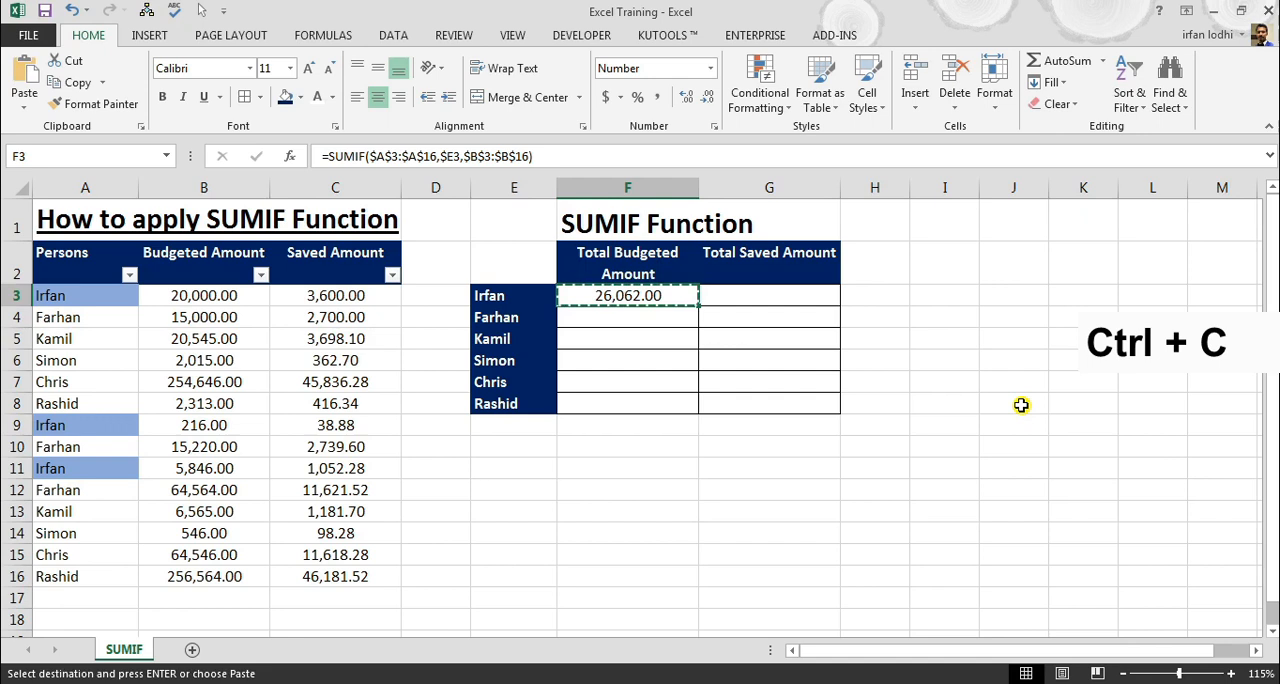
pyautogui.press('Right')
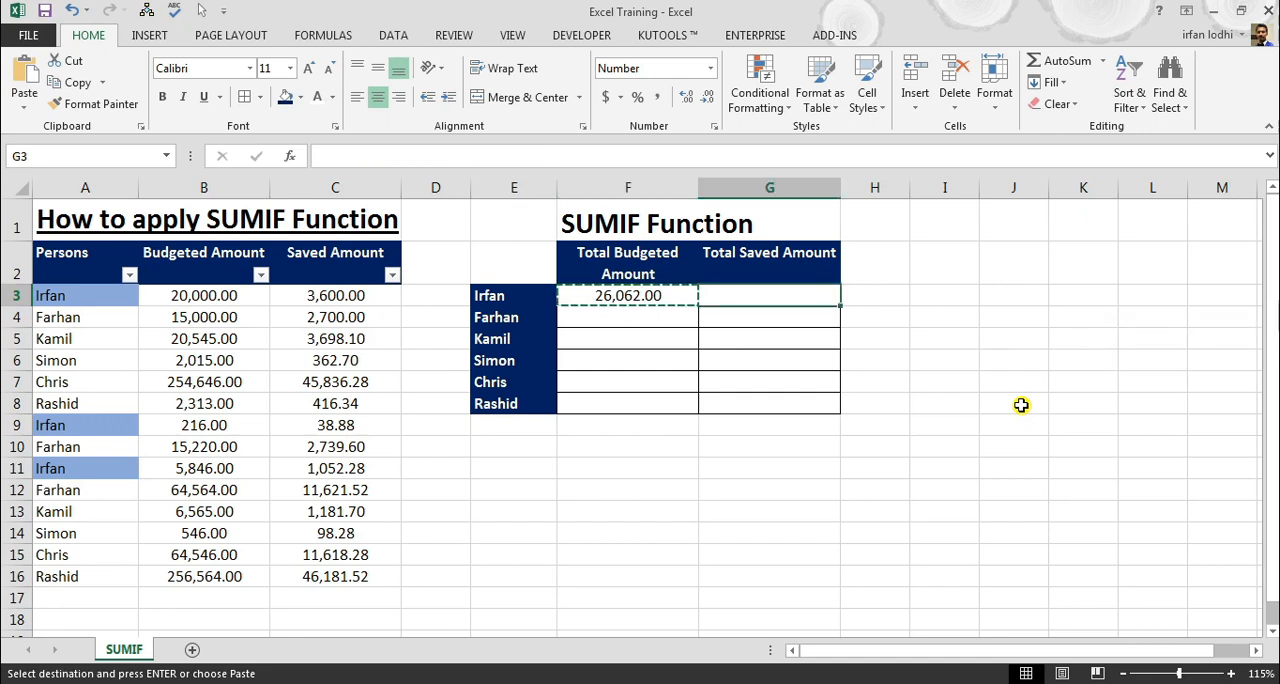
pyautogui.hotkey('ctrl', 'v')
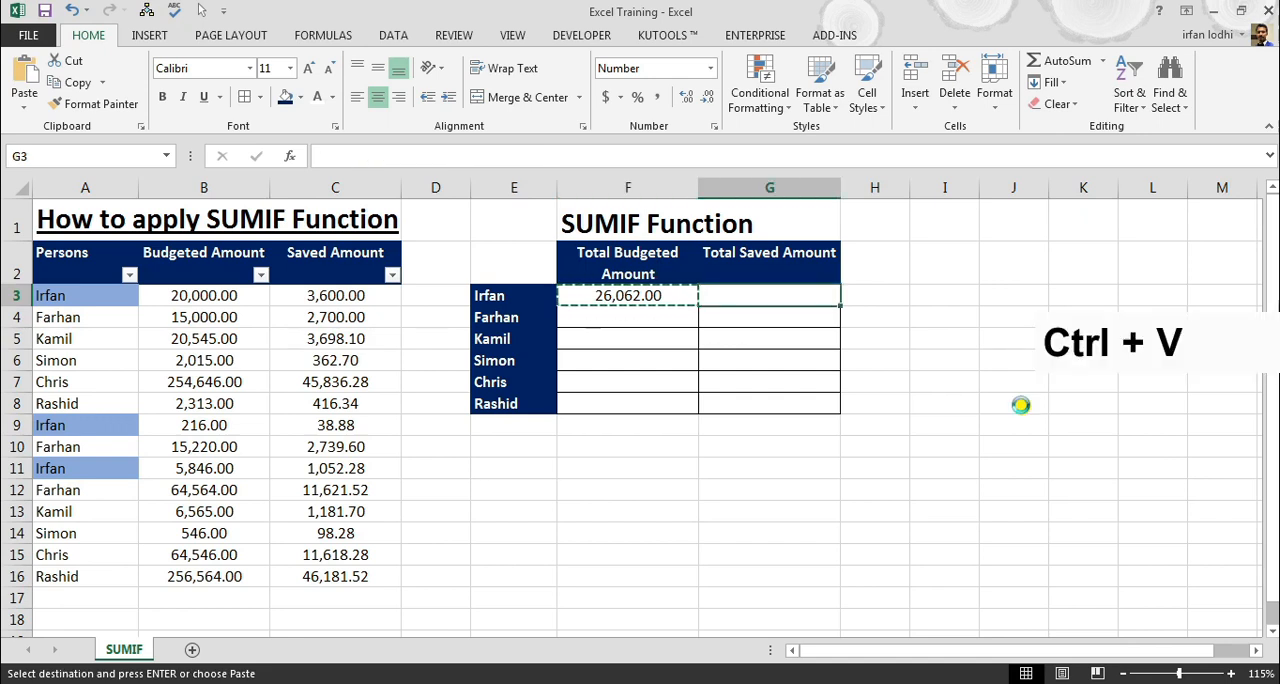
pyautogui.press('Escape')
pyautogui.press('F2')
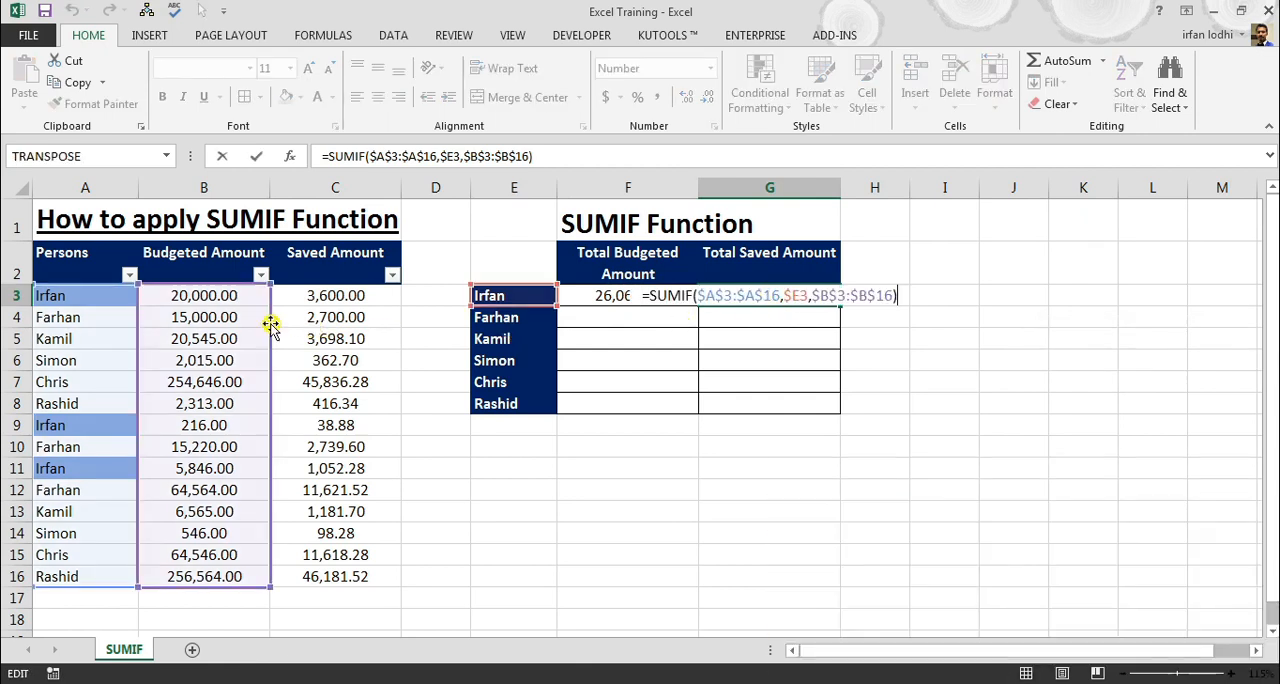
pyautogui.moveTo(270, 325); pyautogui.dragTo(306, 320)
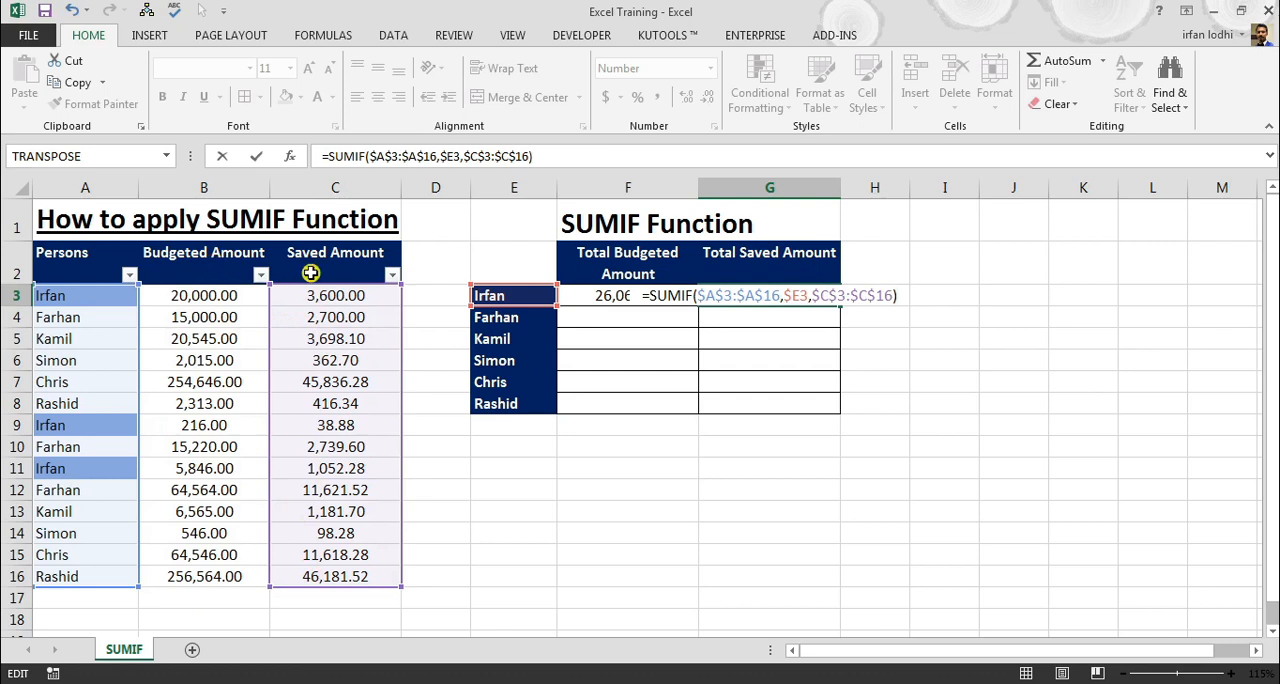
pyautogui.press('Return')
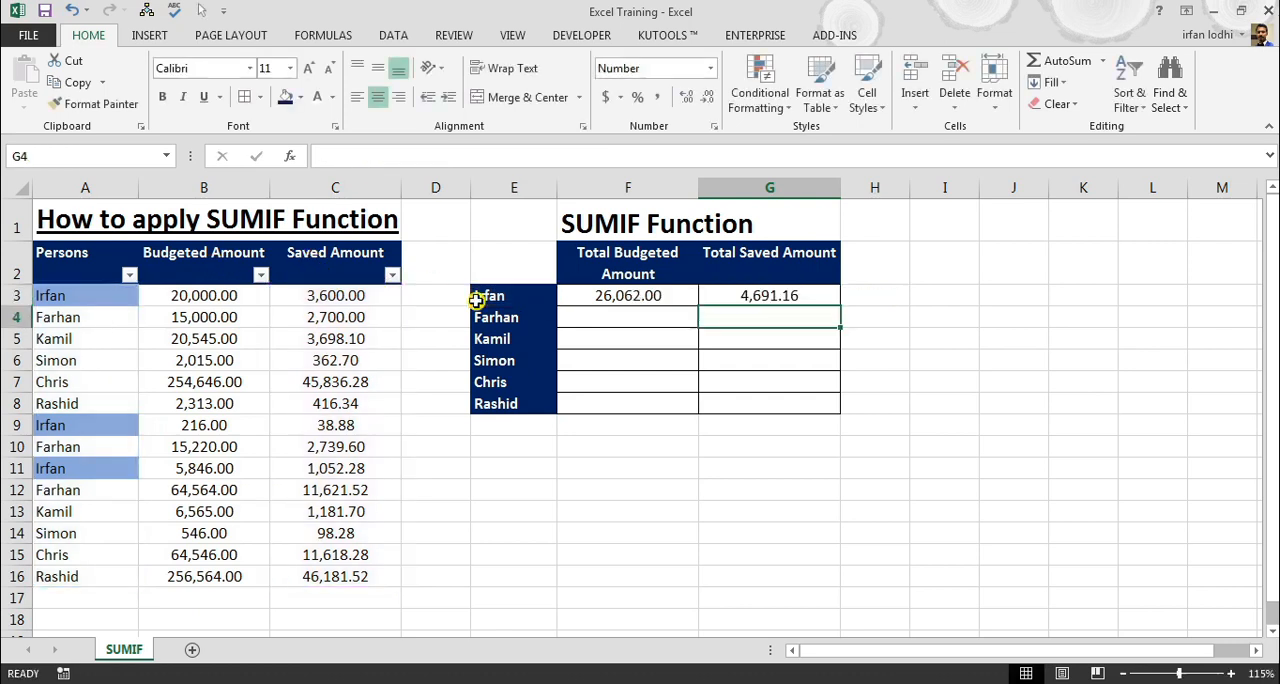
# Copy the formulas in F3:G3 down to row 8 for all remaining persons in the summary table
pyautogui.click(783, 293)
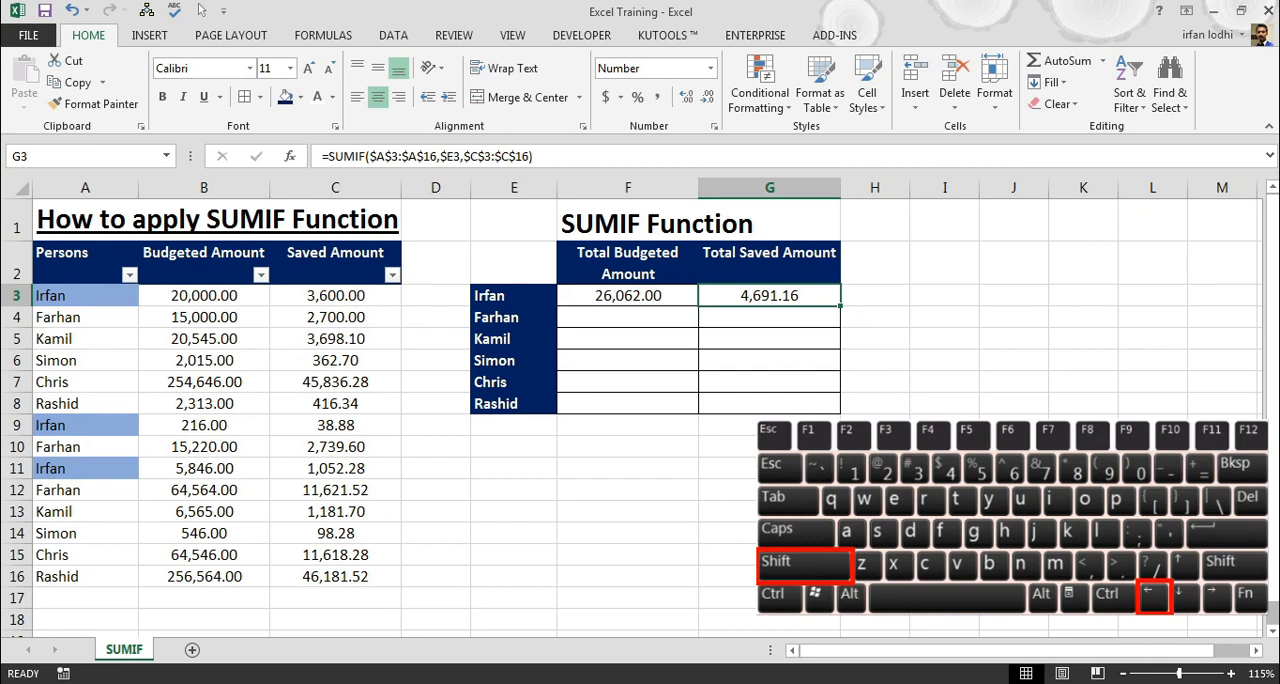
pyautogui.hotkey('shift', 'Left')
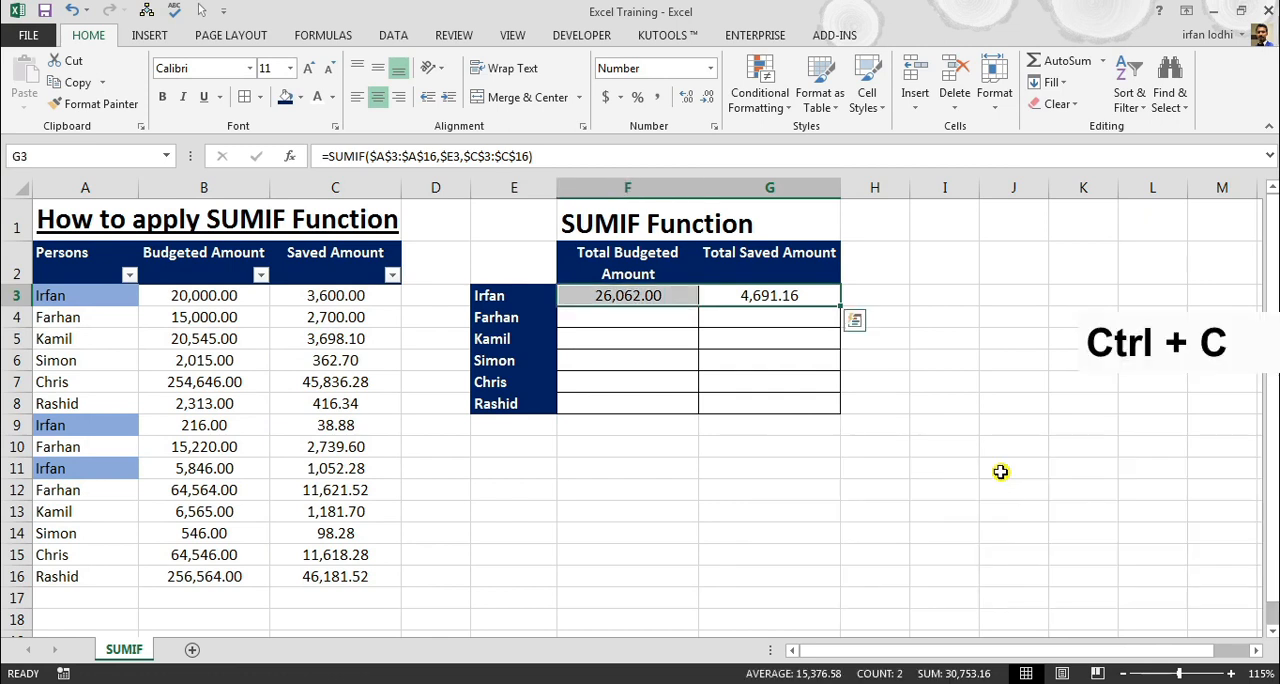
pyautogui.hotkey('ctrl', 'c')
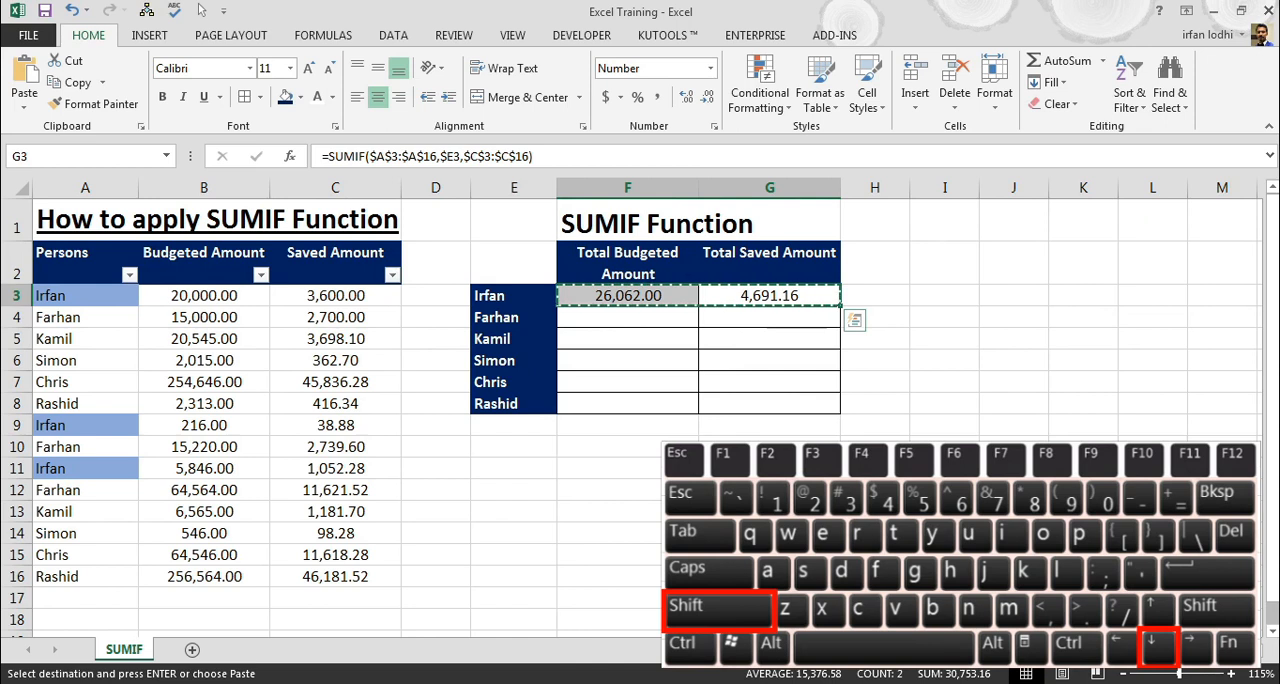
pyautogui.hotkey('shift', 'Down')
pyautogui.hotkey('shift', 'Down')
pyautogui.hotkey('shift', 'Down')
pyautogui.hotkey('shift', 'Down')
pyautogui.hotkey('shift', 'Down')
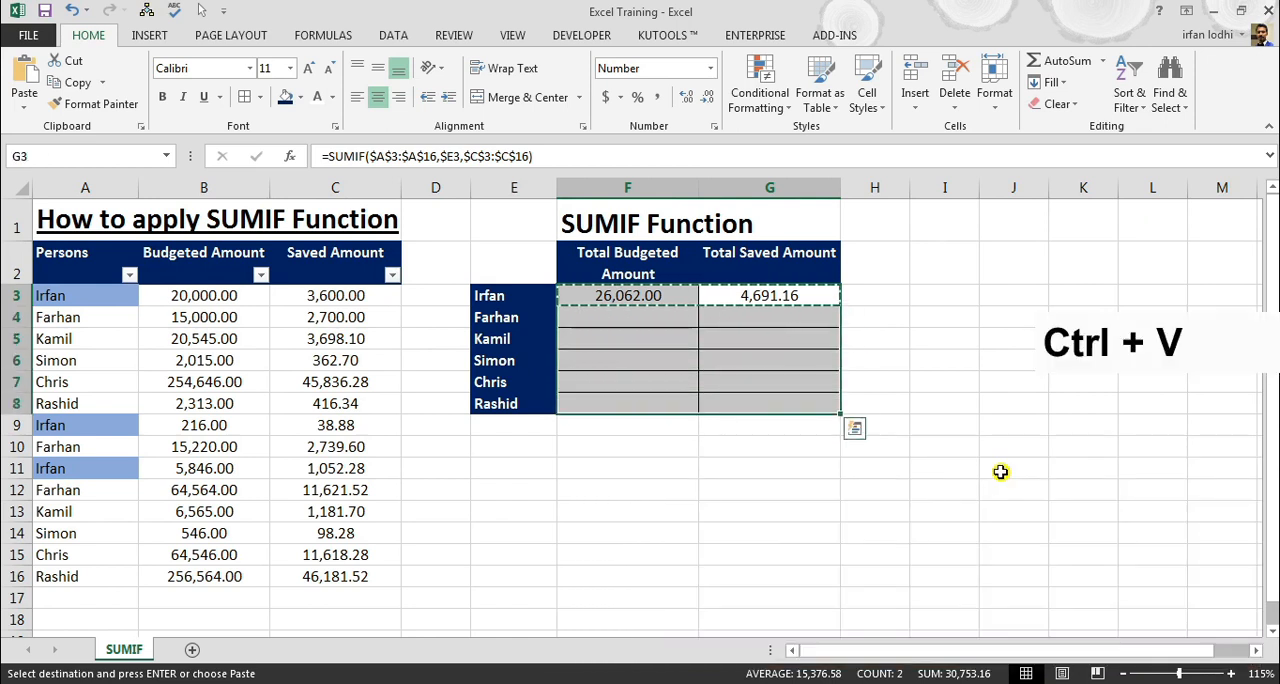
pyautogui.hotkey('ctrl', 'v')
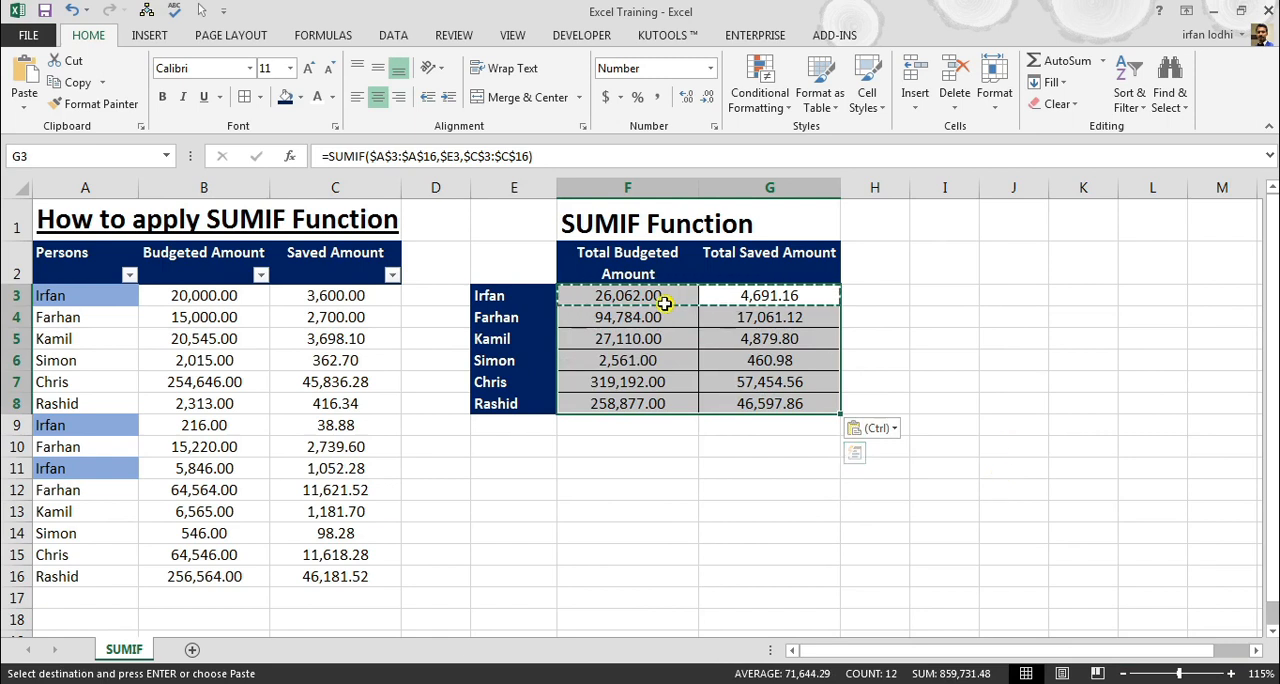
# End the pending copy mode and select the budgeted total in F3
pyautogui.click(614, 289)
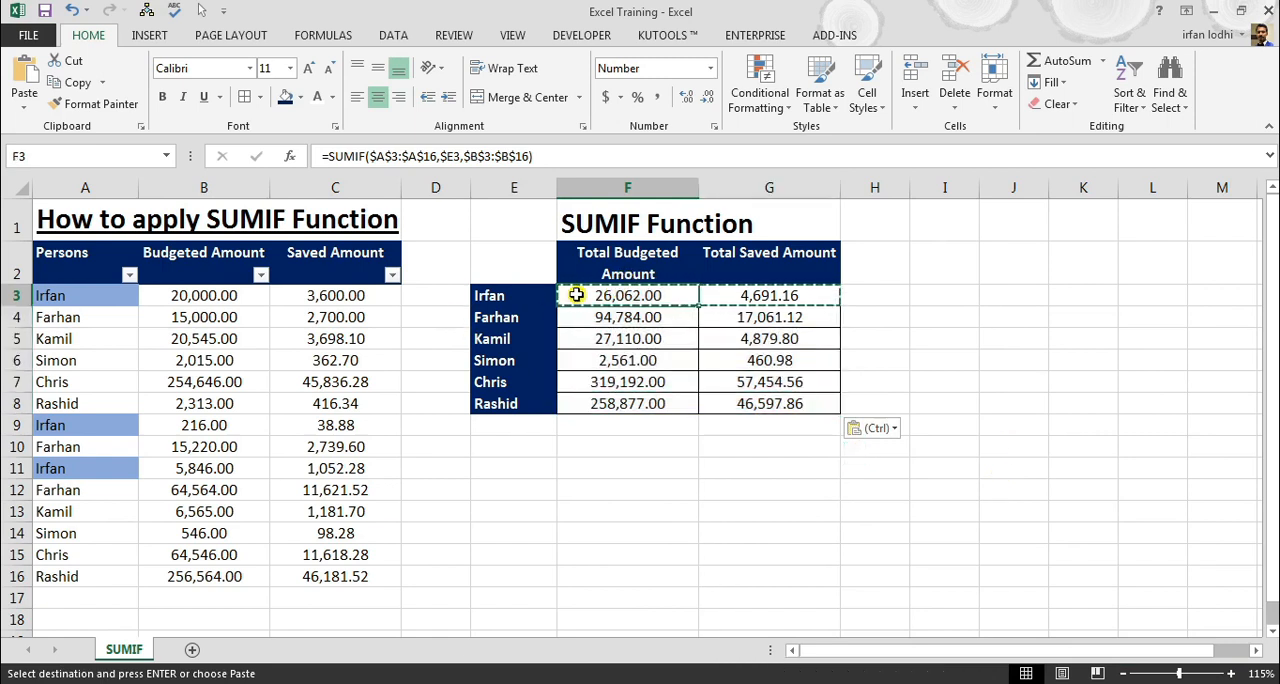
pyautogui.press('Escape')
pyautogui.press('Escape')
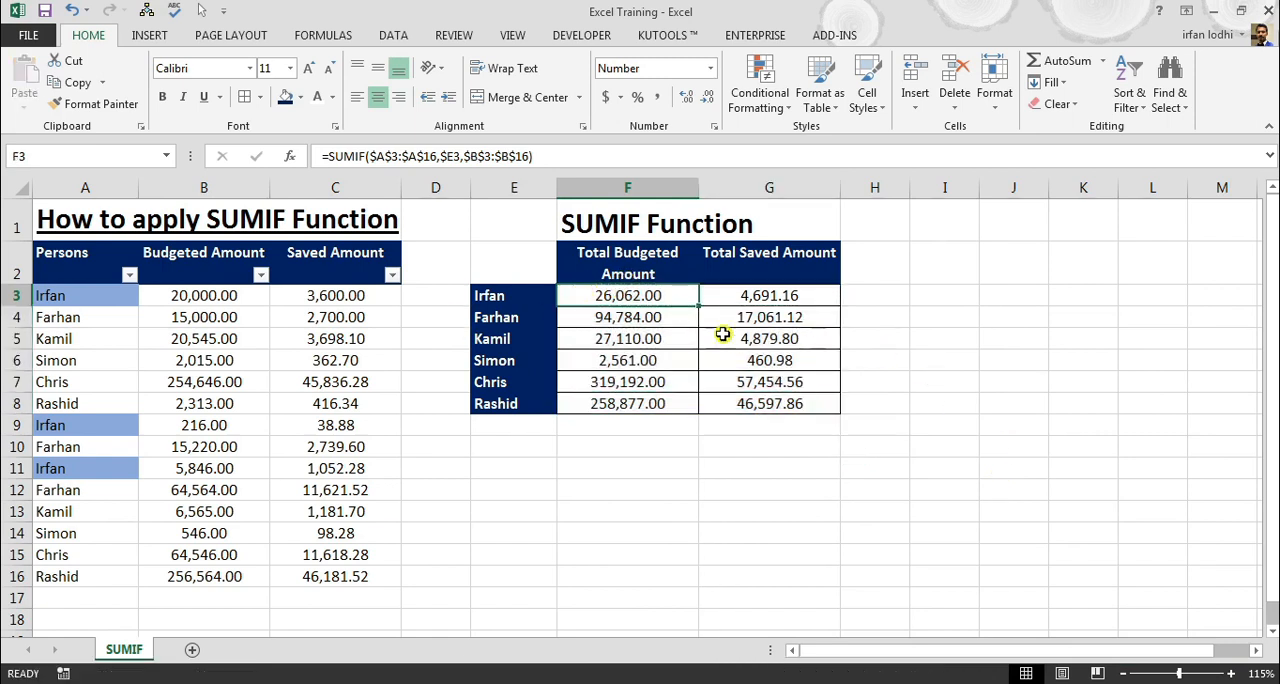
# Filter the Persons column to show only the records of the person in E3
pyautogui.click(129, 274)
pyautogui.click(77, 457)
pyautogui.click(66, 503)
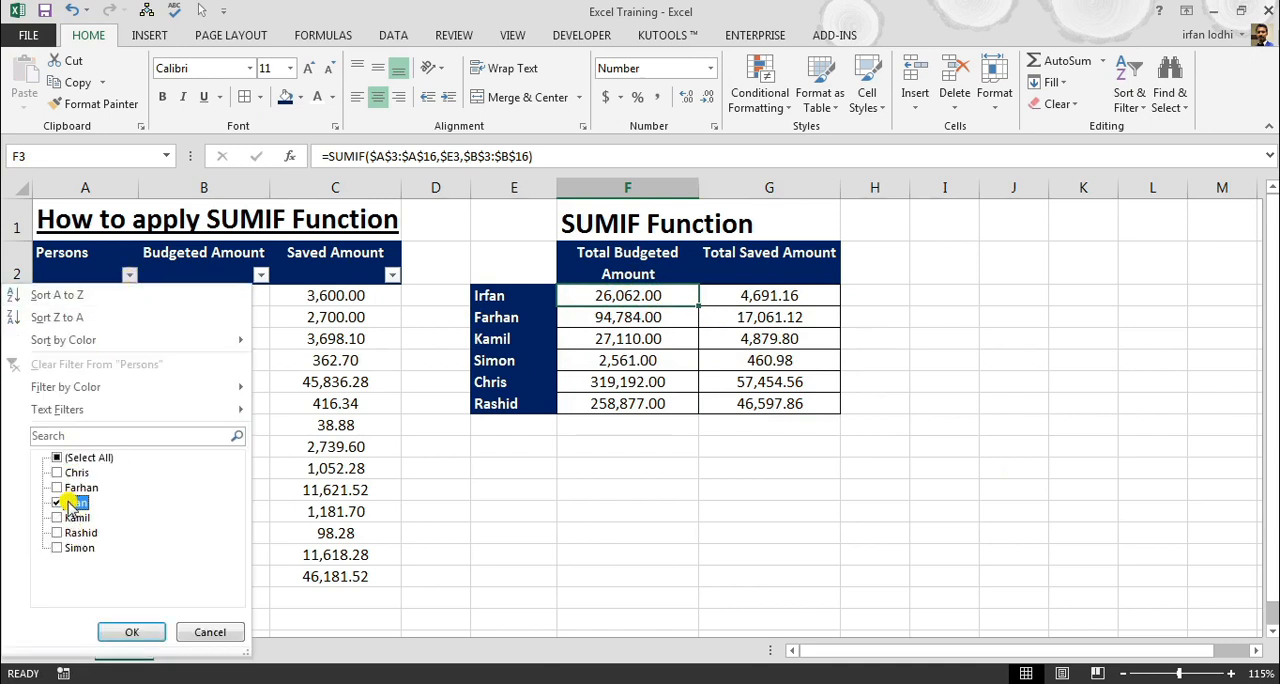
pyautogui.click(138, 634)
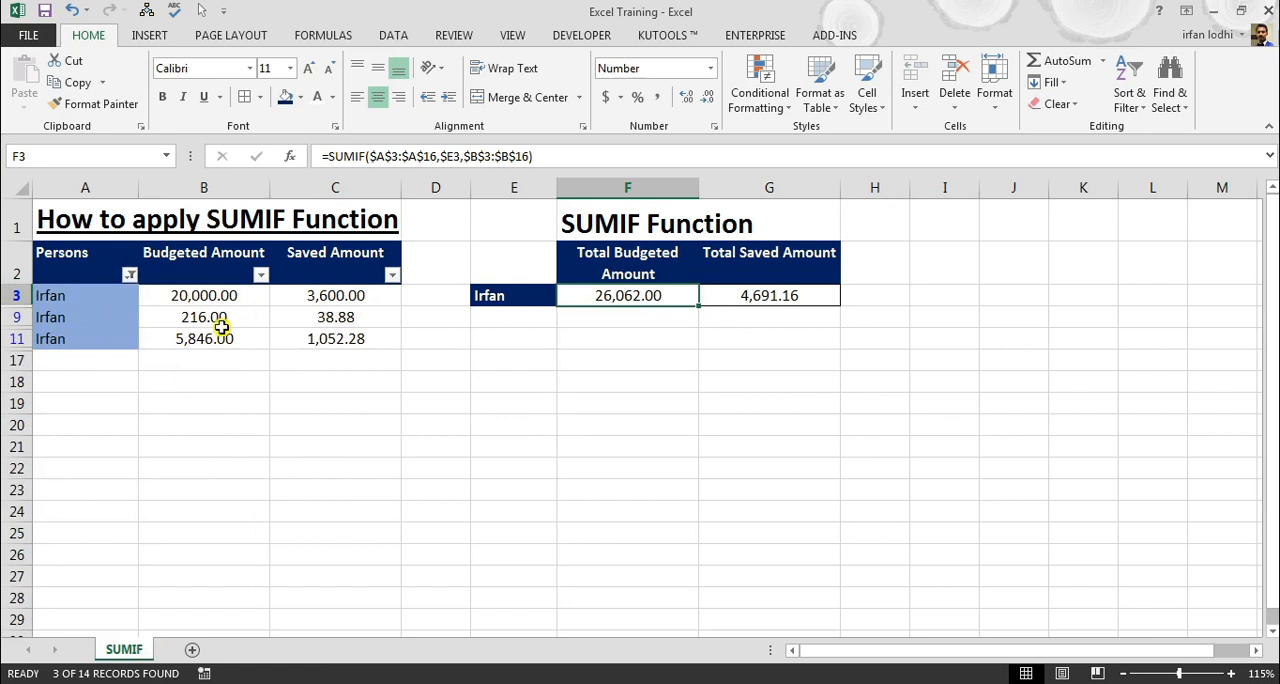
# Check the sums of the filtered budgeted and saved amounts against the person's SUMIF totals in F3 and G3
pyautogui.moveTo(220, 293); pyautogui.dragTo(221, 341)
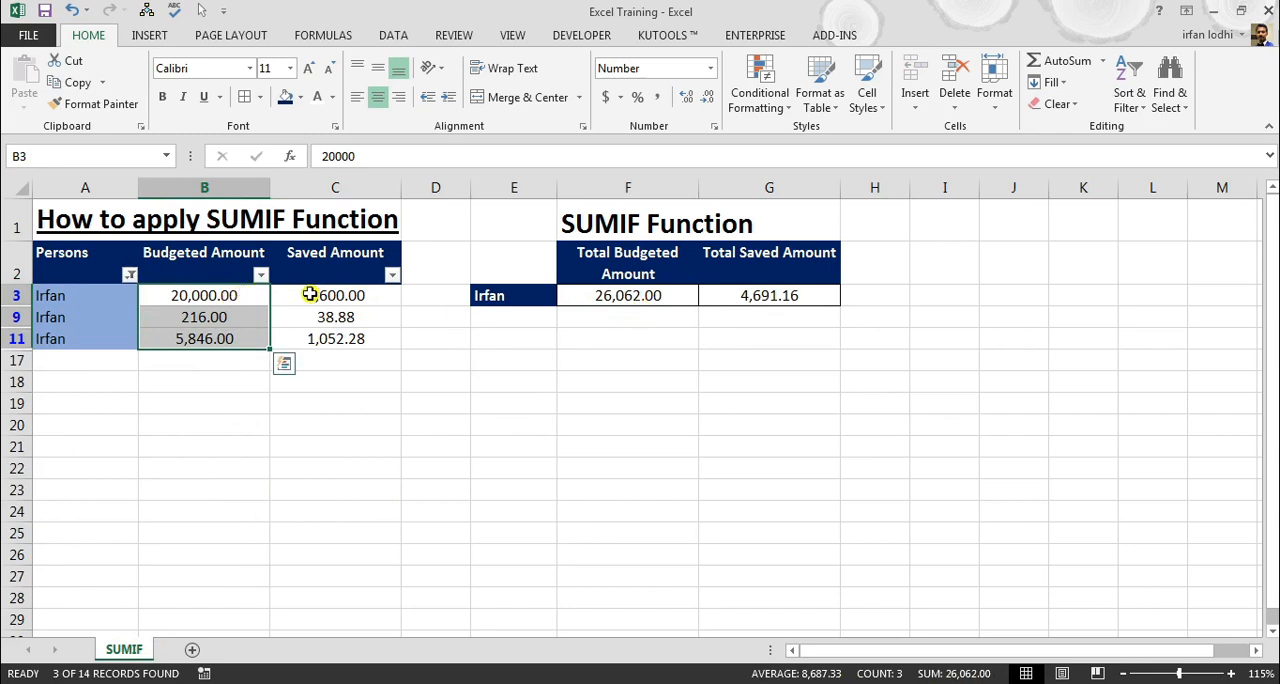
pyautogui.moveTo(311, 286); pyautogui.dragTo(306, 345)
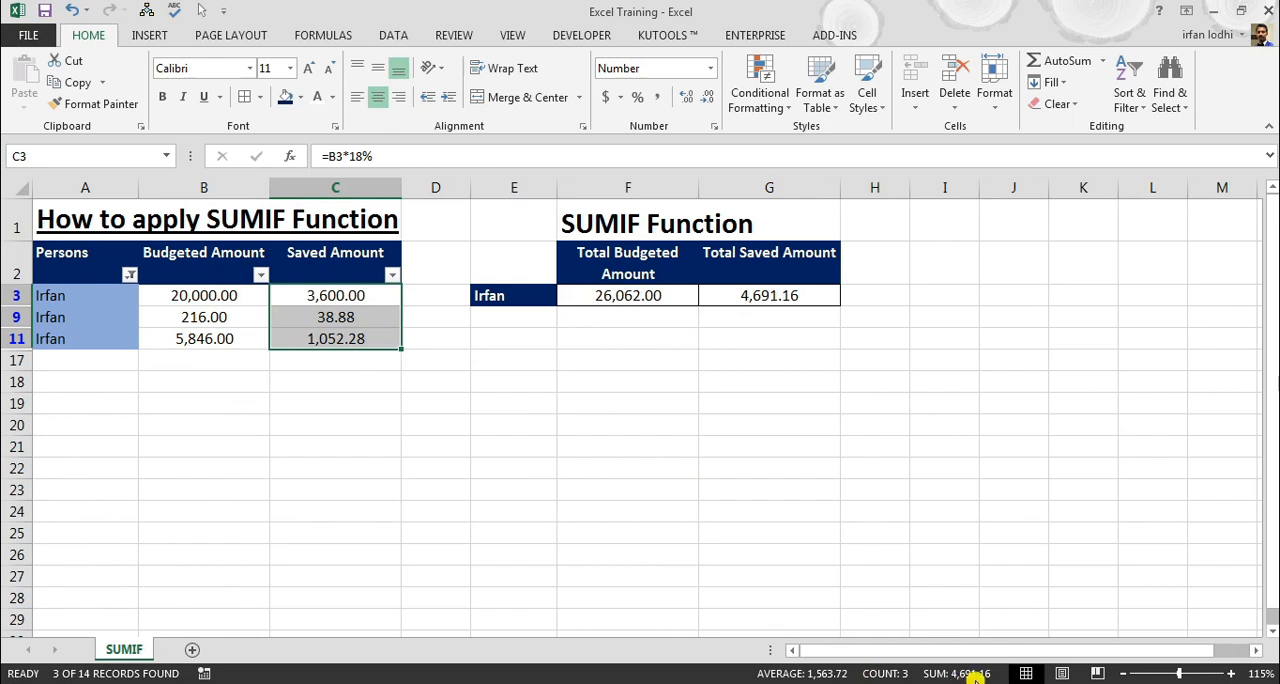
pyautogui.click(785, 295)
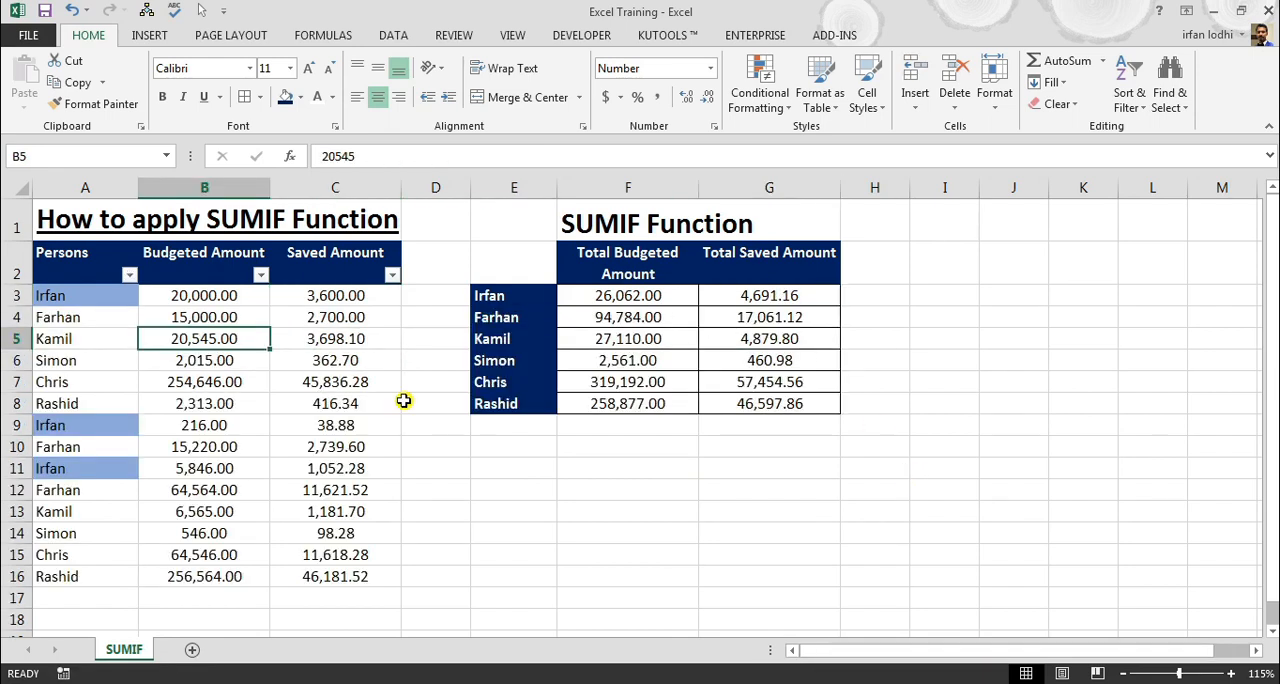